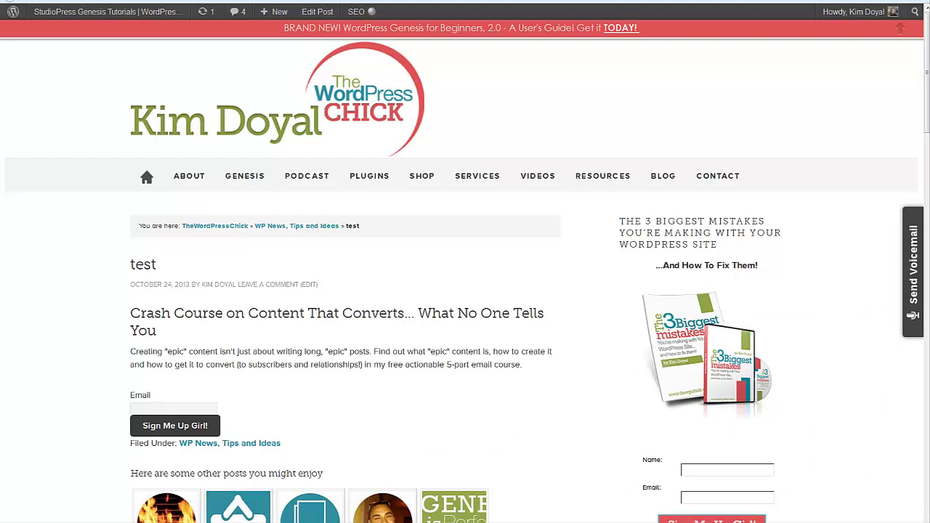
Step: Review the saved form HTML in Notepad, then look back over the post's text down to Filed Under
click(241, 486)
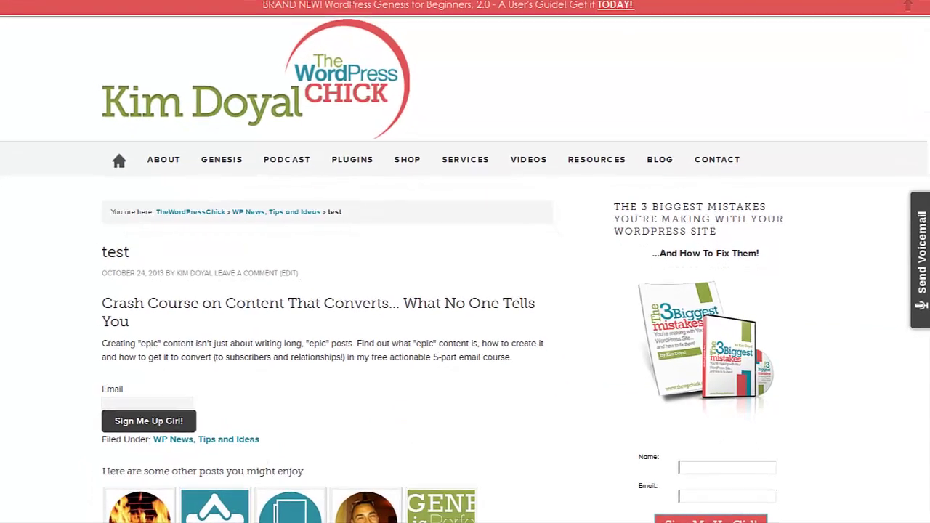
click(295, 215)
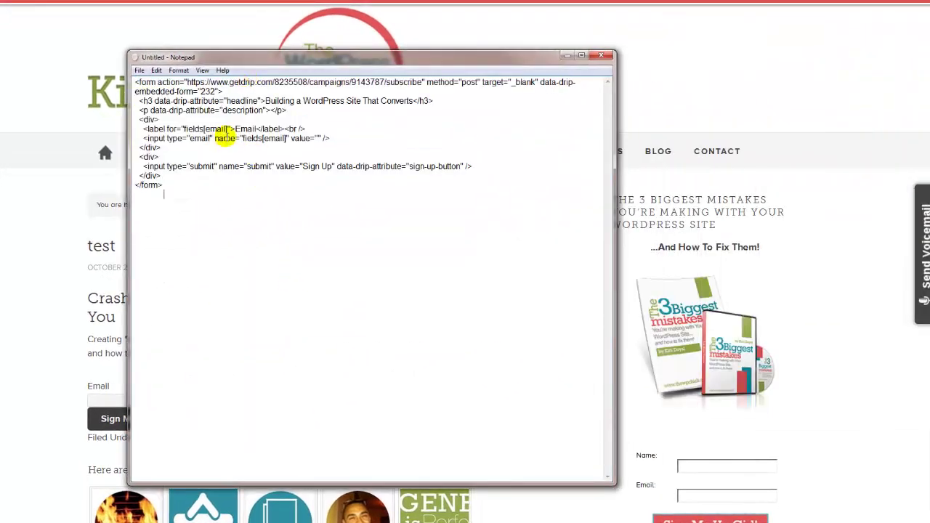
click(566, 56)
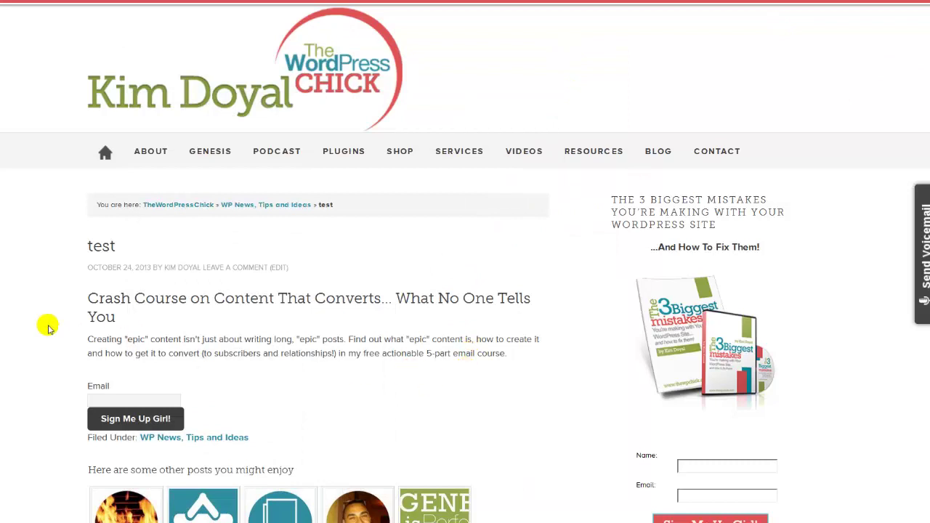
scroll(47, 328, down, 3)
drag(91, 73, 103, 223)
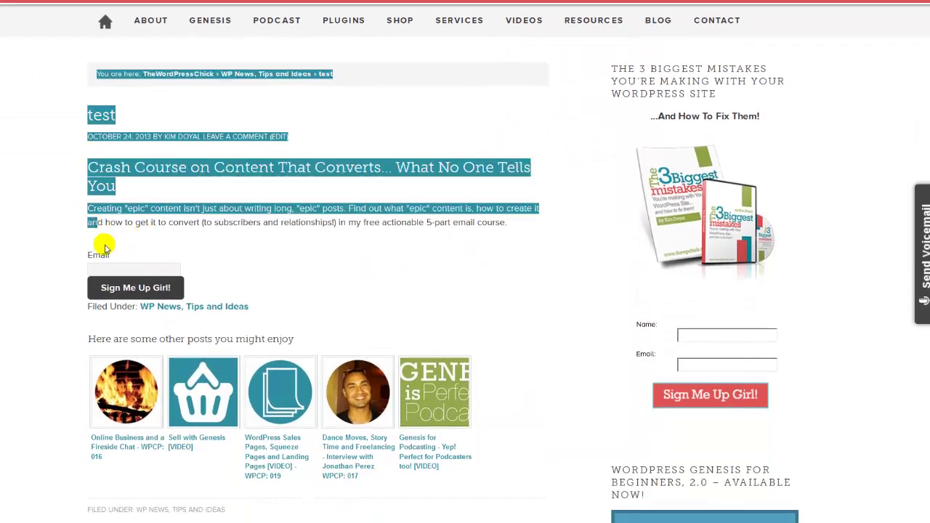
drag(109, 256, 341, 320)
click(341, 319)
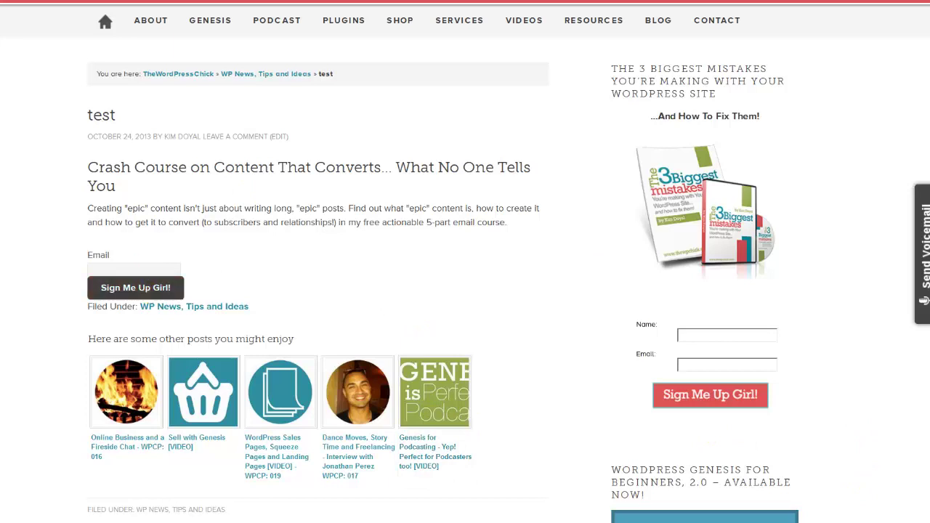
Step: Go to the WordPress Chick homepage and collapse the Crash Course opt-in box
scroll(35, 124, up, 3)
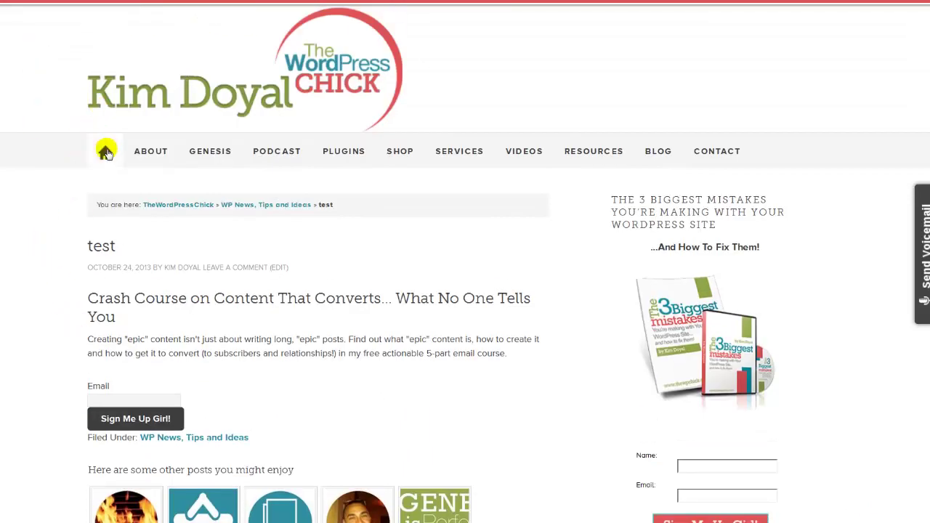
click(106, 153)
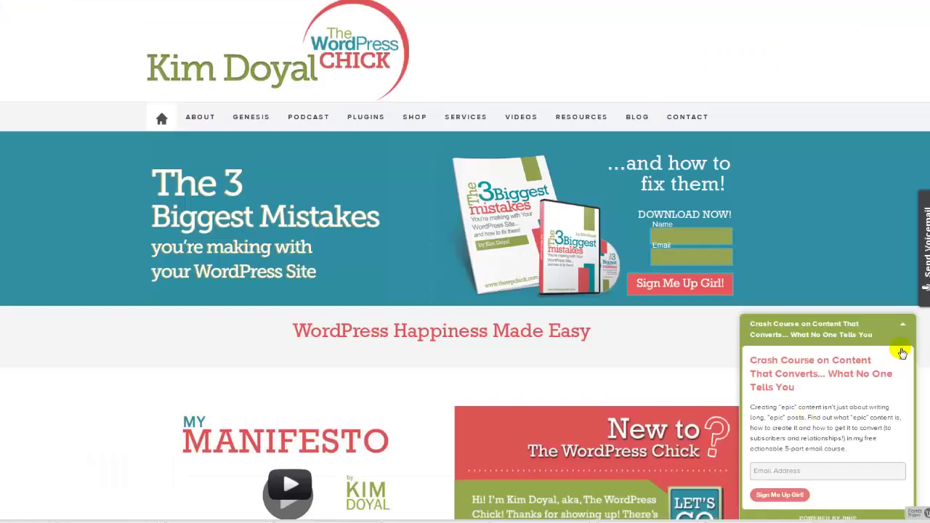
click(903, 360)
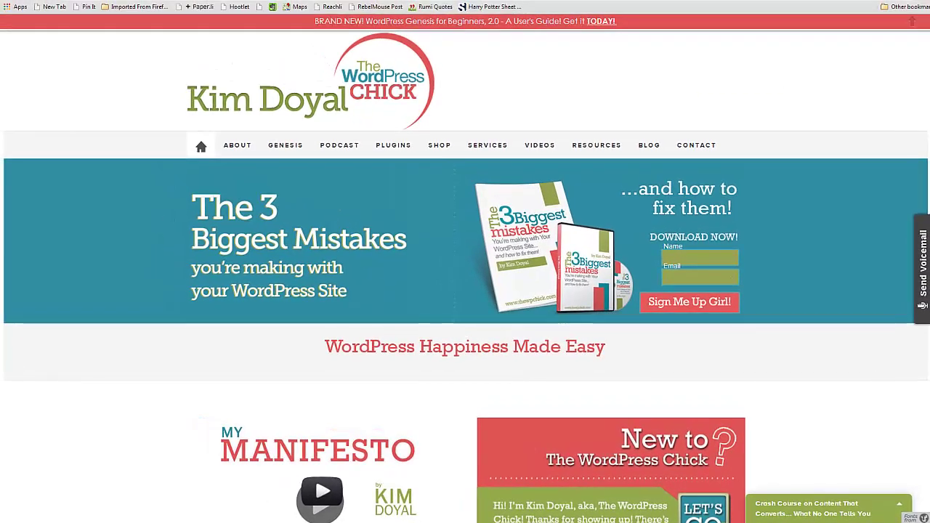
Step: Log in at thewpchick.com/wp-admin and zoom the admin page to 110%
text(thewpchick.com/wp-admin)
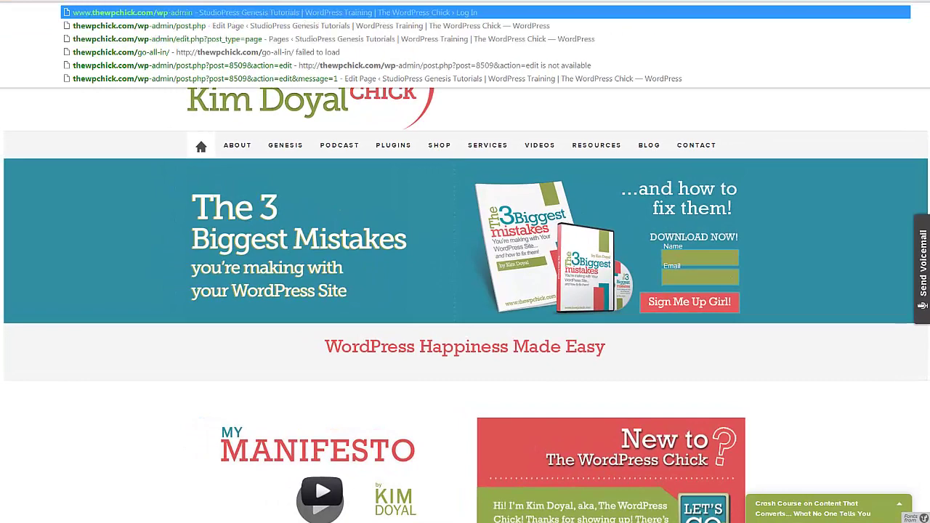
key(Return)
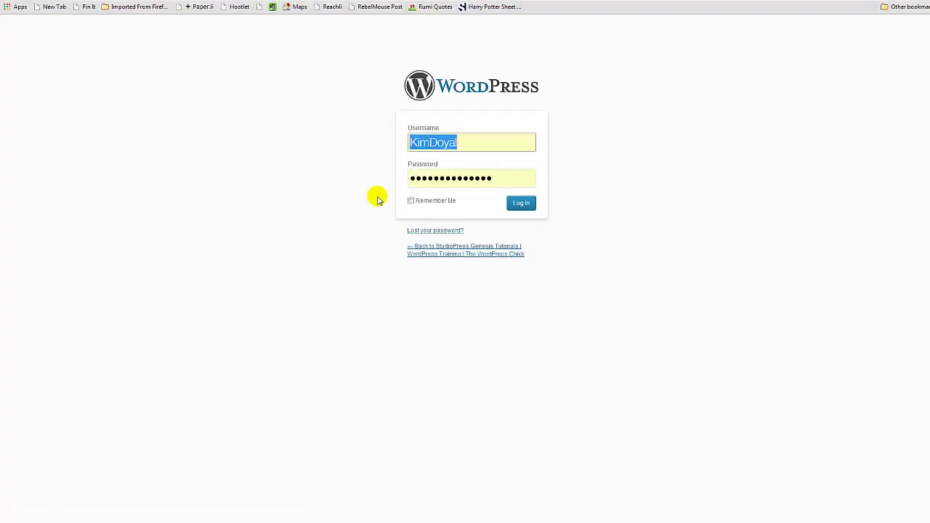
click(523, 204)
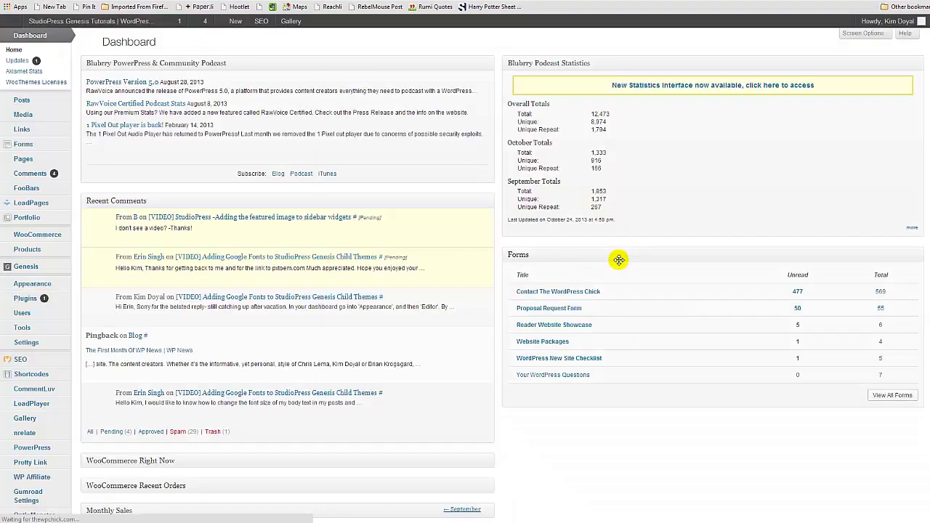
key(ctrl+plus)
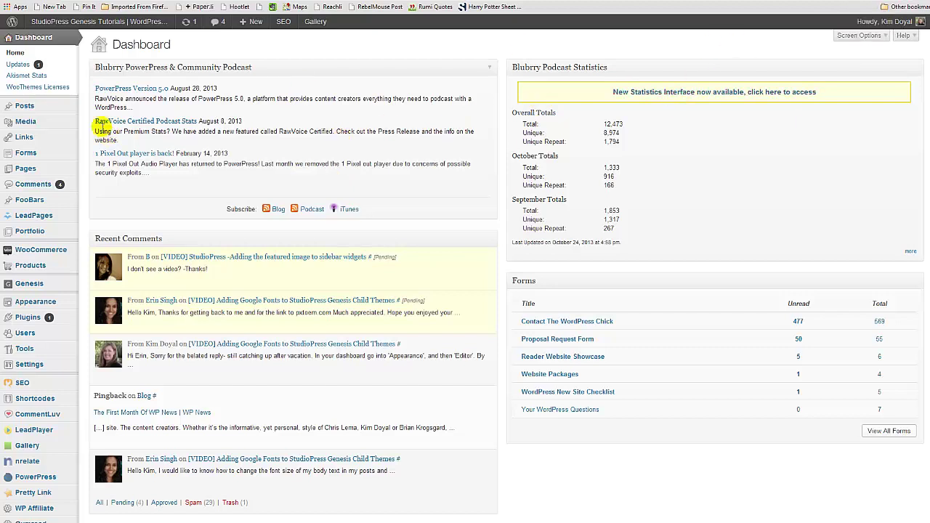
mouse_move(33, 106)
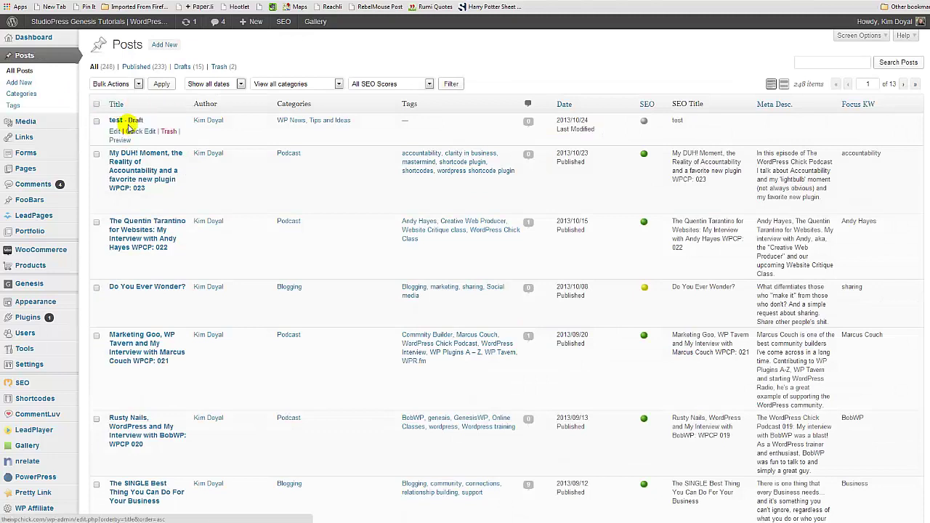
Step: Open the test draft for editing, then view the Crash Course campaign's opt-in form embed code in Drip
click(113, 132)
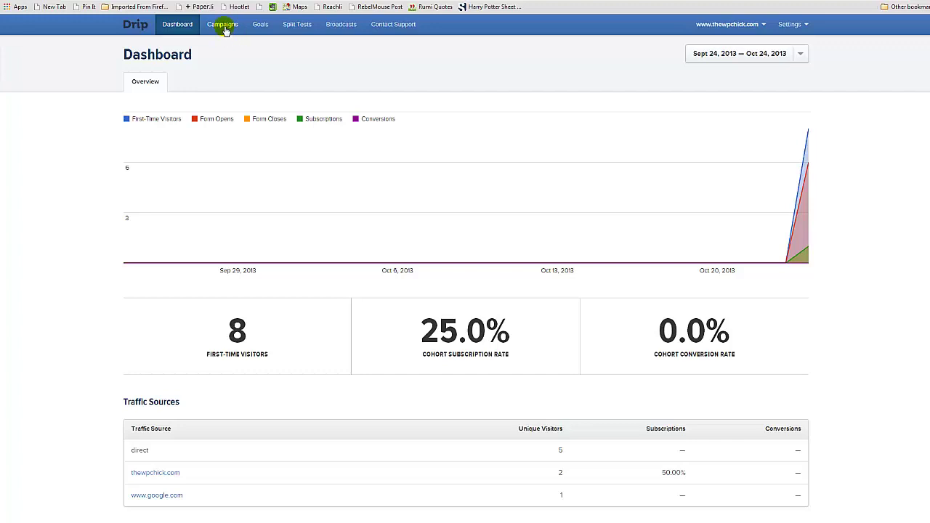
click(225, 27)
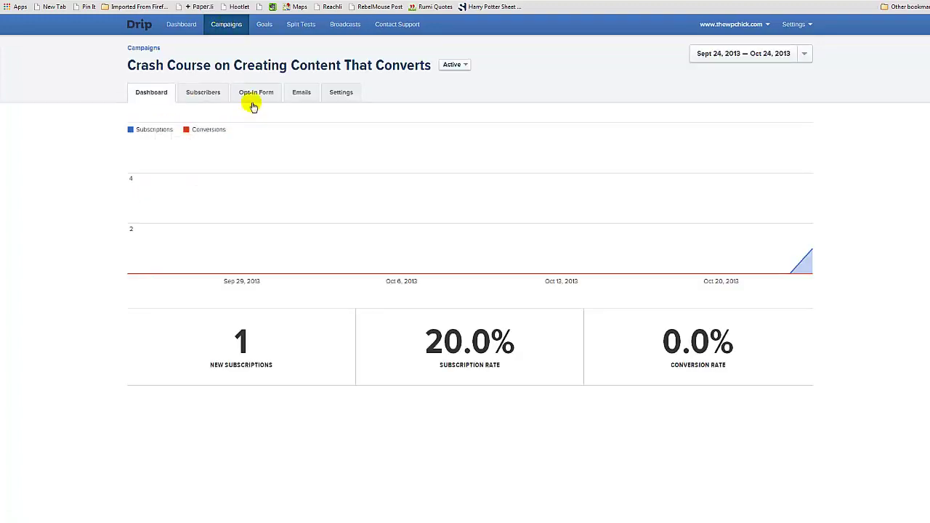
click(258, 93)
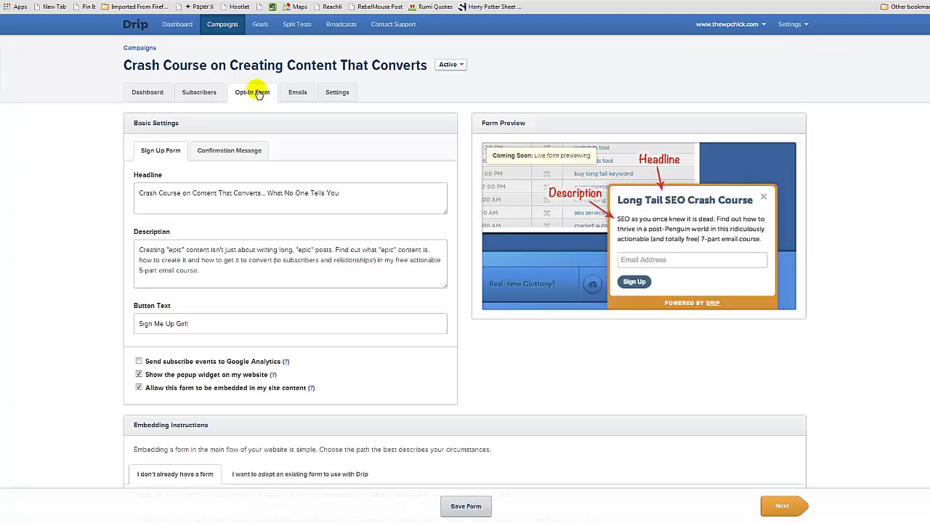
scroll(486, 317, down, 3)
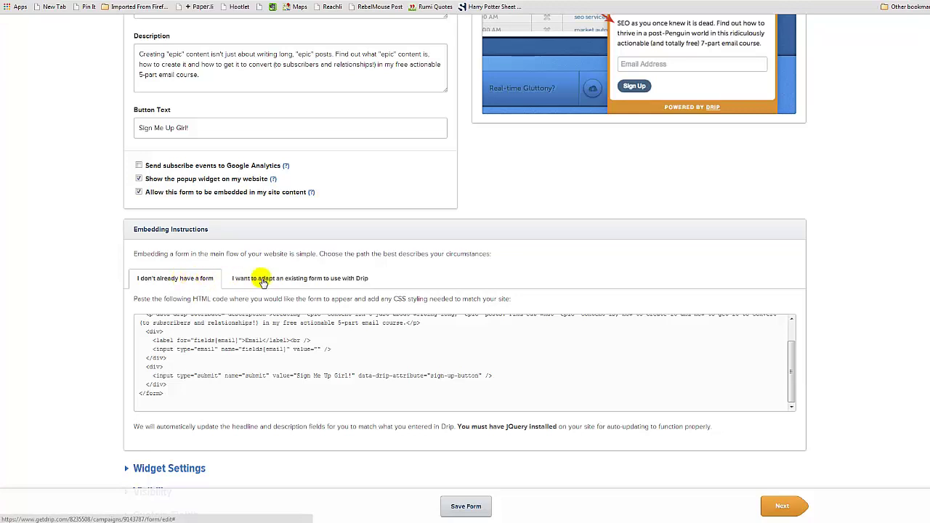
scroll(158, 338, up, 2)
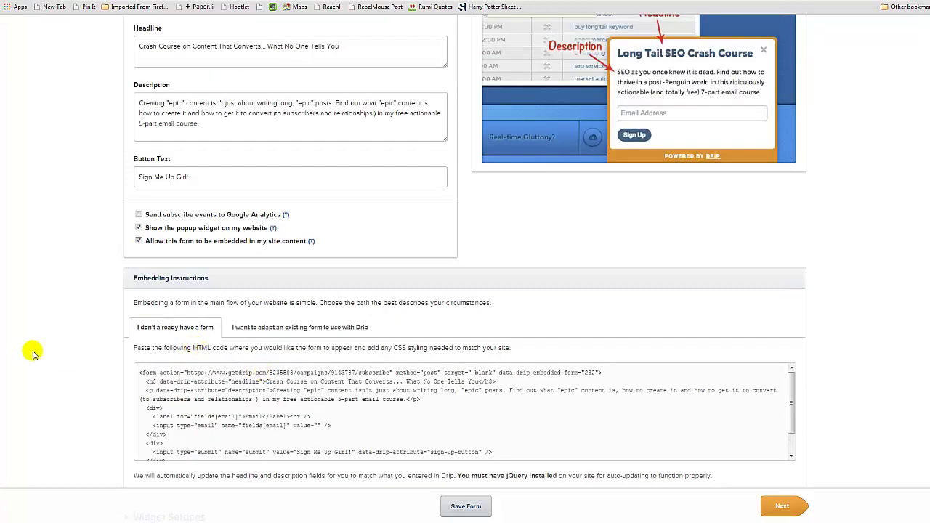
scroll(33, 348, down, 2)
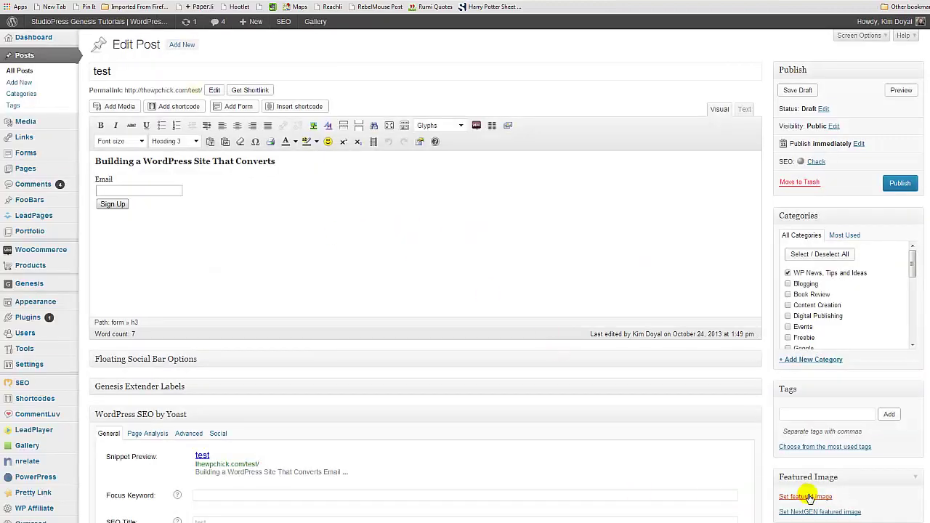
Step: Scroll down the test post and expand its Scripts section
scroll(644, 483, down, 8)
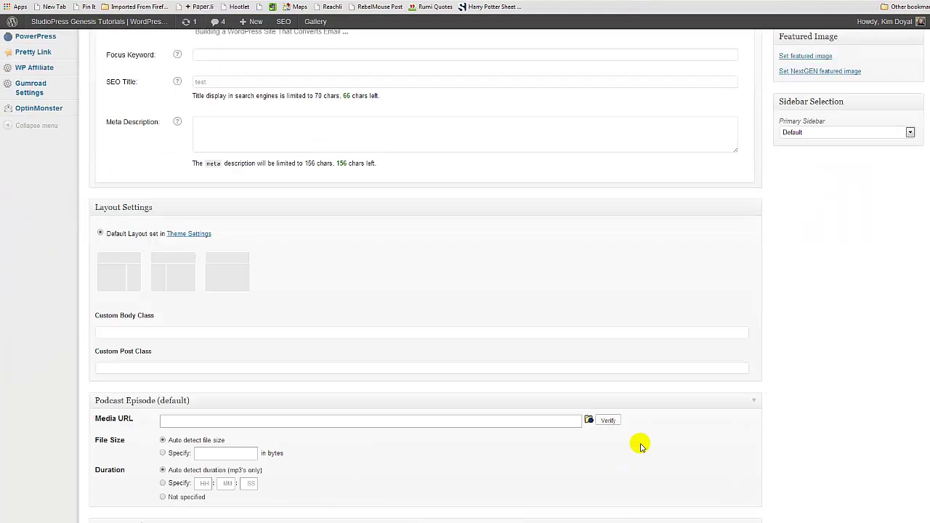
scroll(642, 443, down, 1)
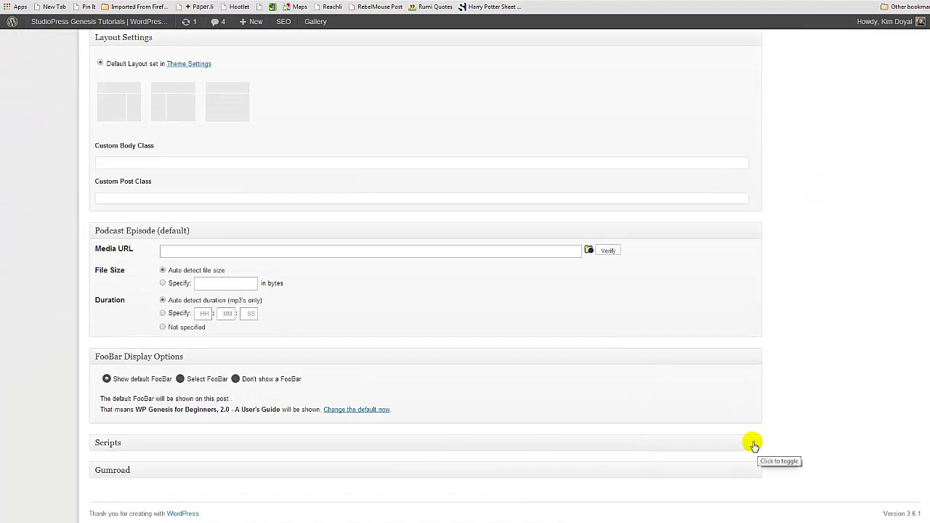
click(751, 440)
scroll(772, 342, up, 8)
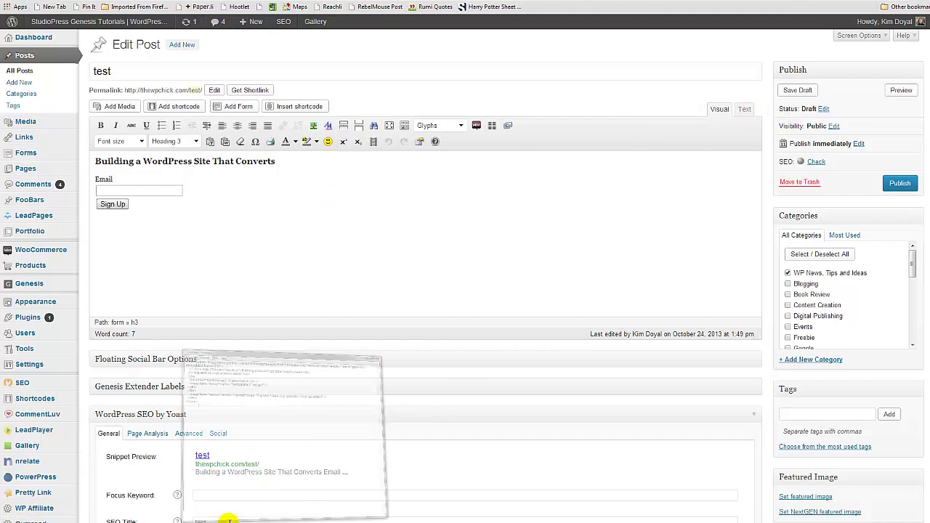
Step: Put the Notepad form HTML into the post's Text tab and view it rendered in Visual
click(240, 486)
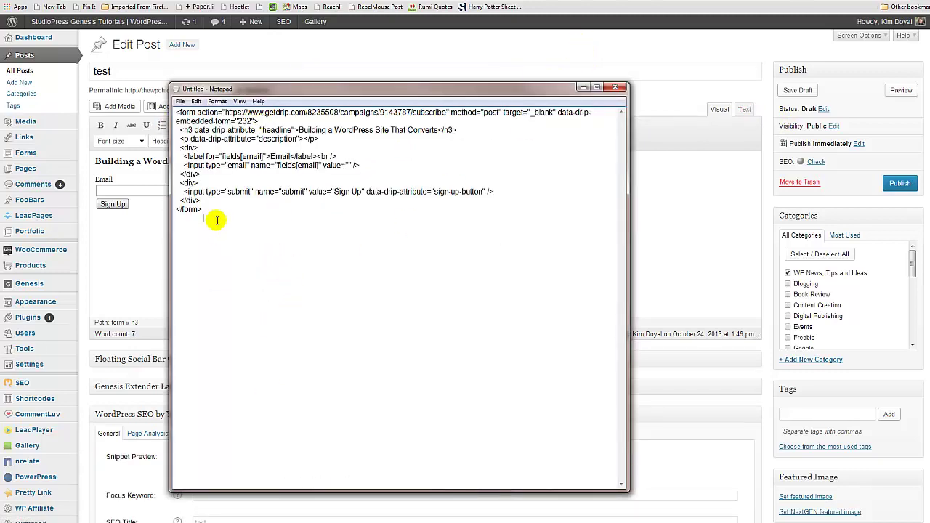
drag(216, 220, 239, 72)
click(672, 145)
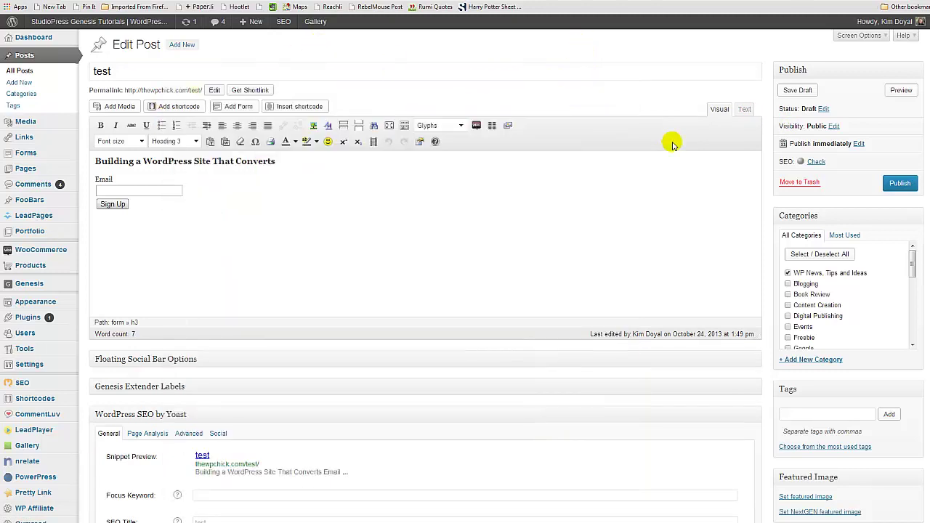
click(744, 109)
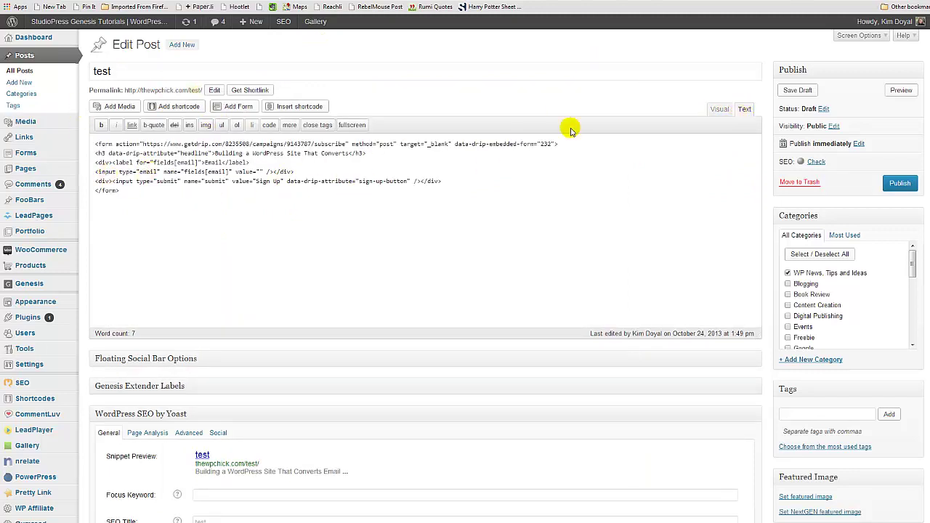
click(719, 109)
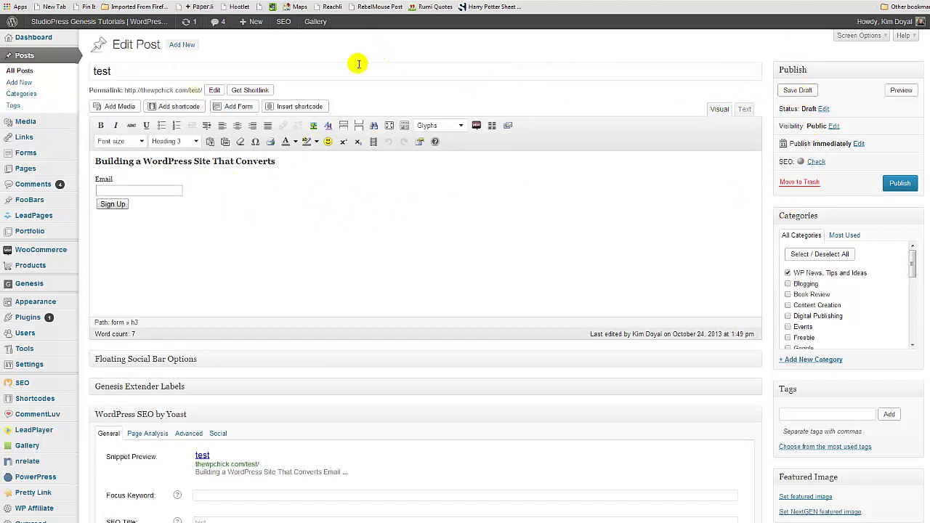
Step: Save the test post as a draft and preview it to check the signup form
click(795, 89)
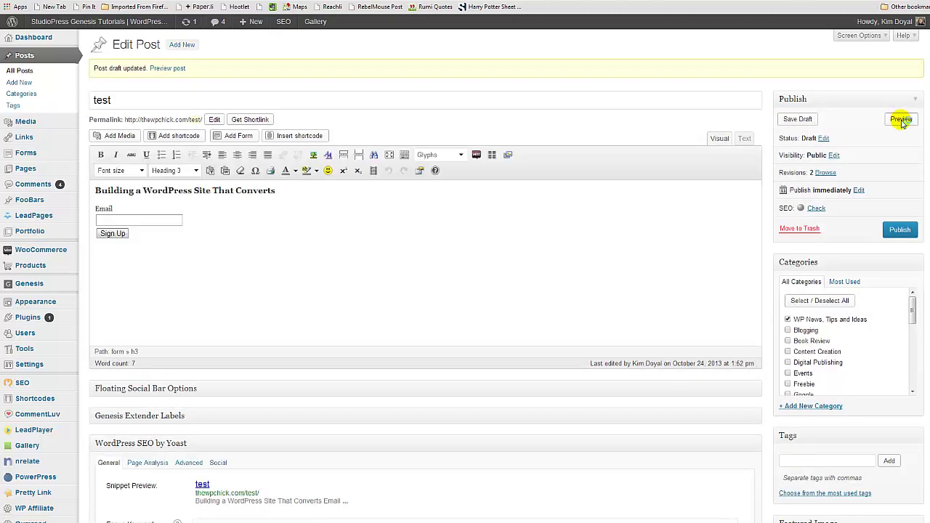
click(900, 121)
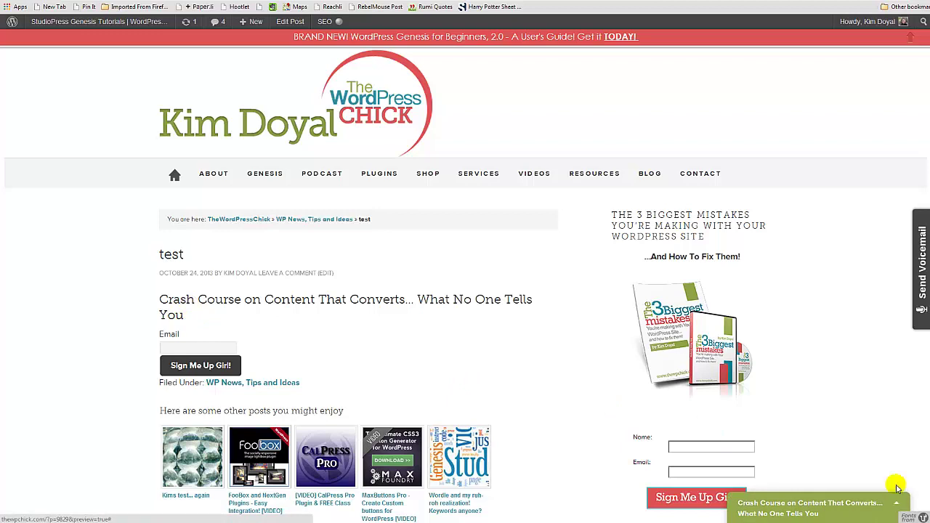
scroll(550, 421, down, 2)
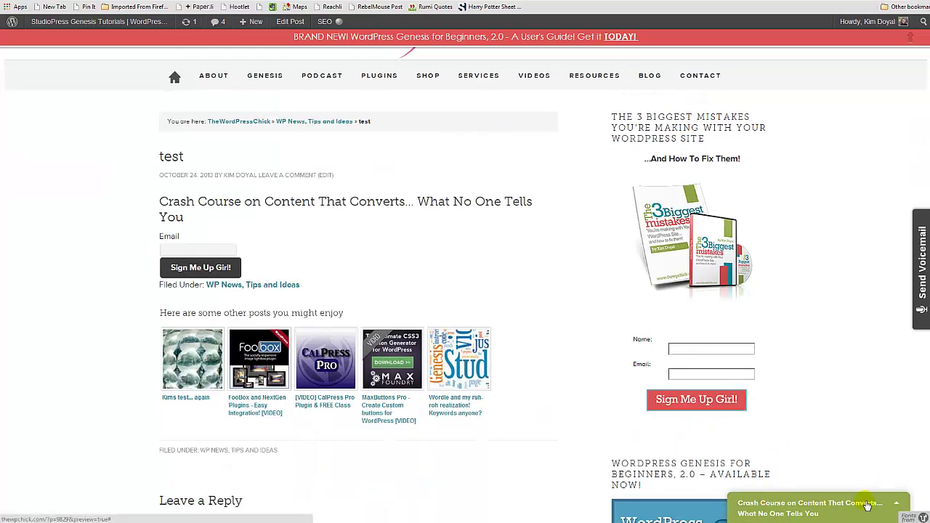
scroll(394, 332, up, 2)
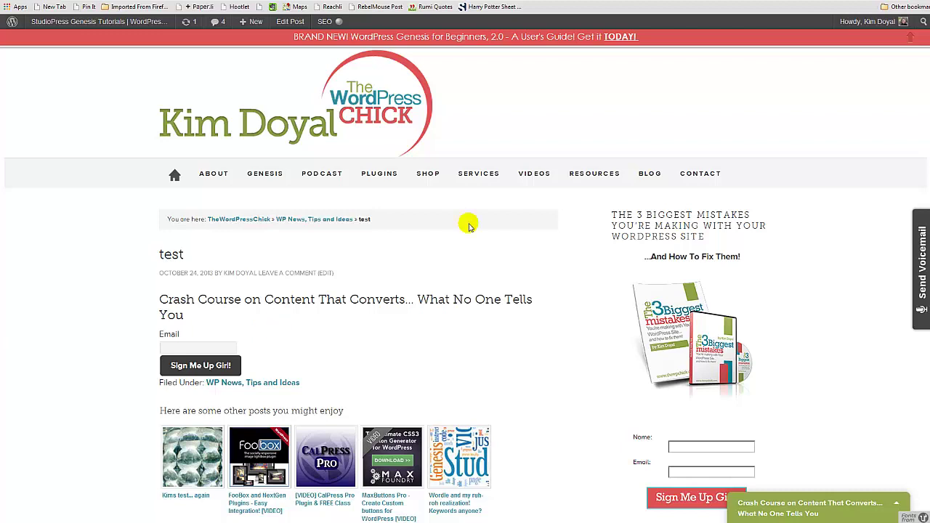
Step: Paste Drip's full embed code over the old form code in the test post's Text tab
click(893, 507)
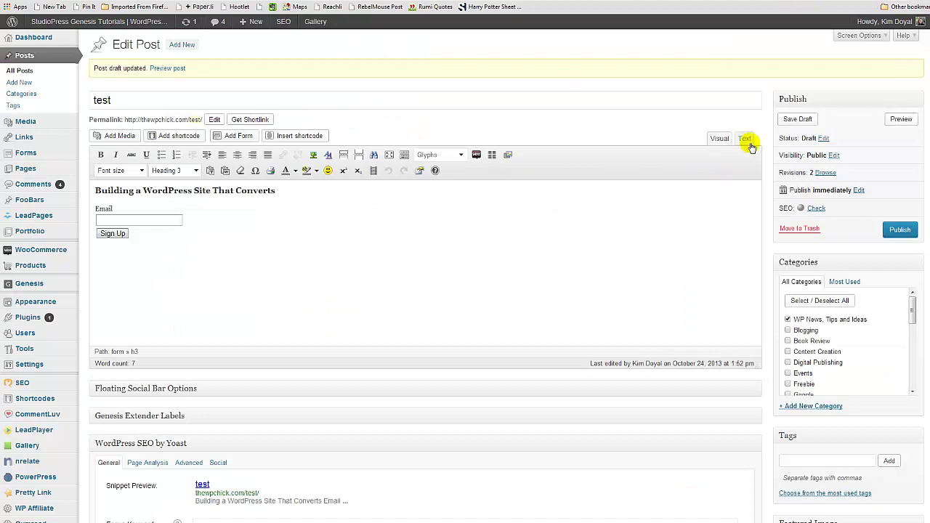
click(745, 138)
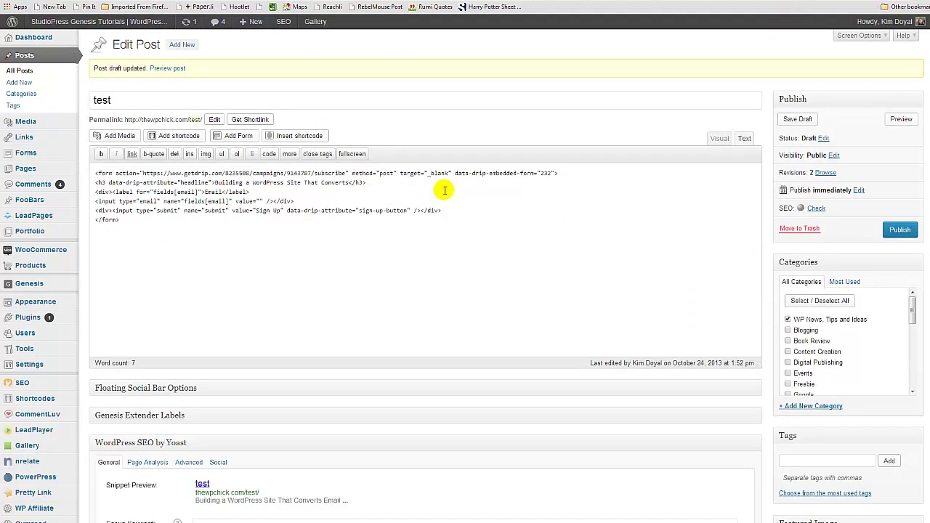
click(204, 2)
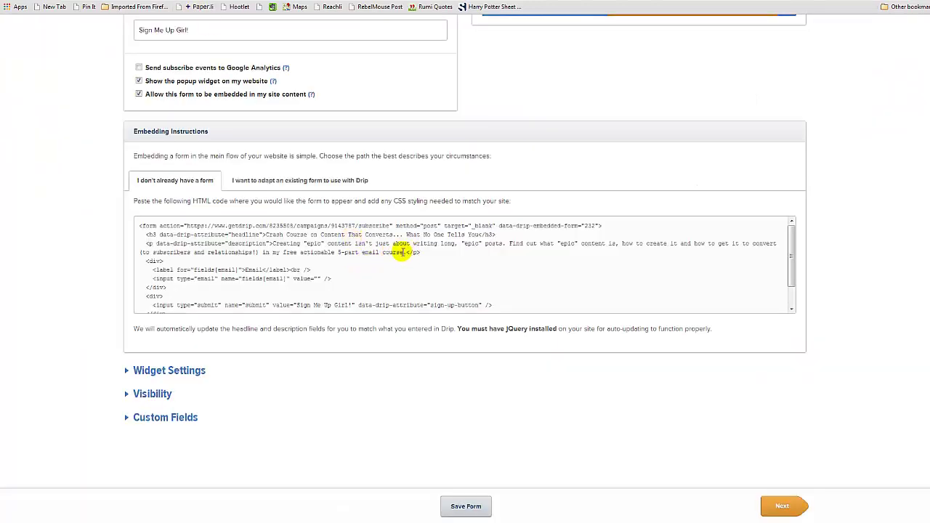
drag(141, 225, 516, 329)
key(ctrl+c)
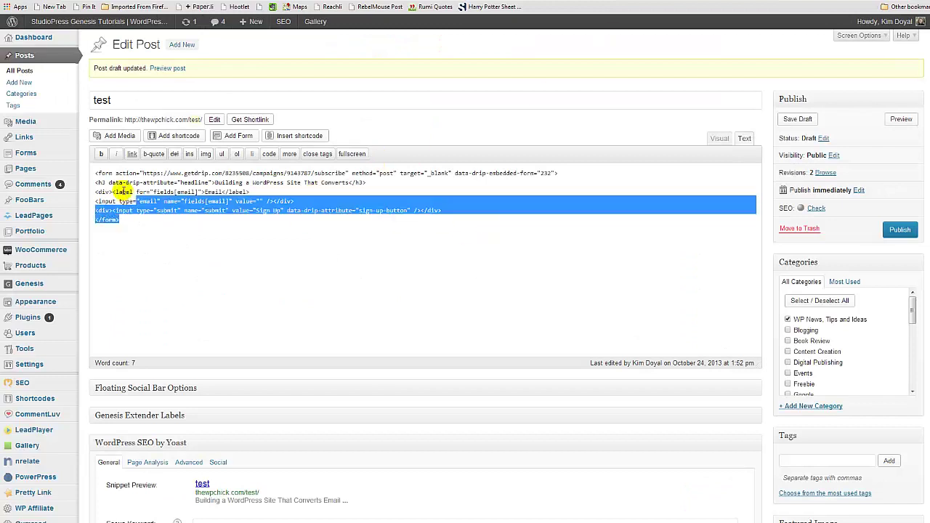
drag(123, 190, 79, 155)
mouse_move(73, 157)
key(ctrl+v)
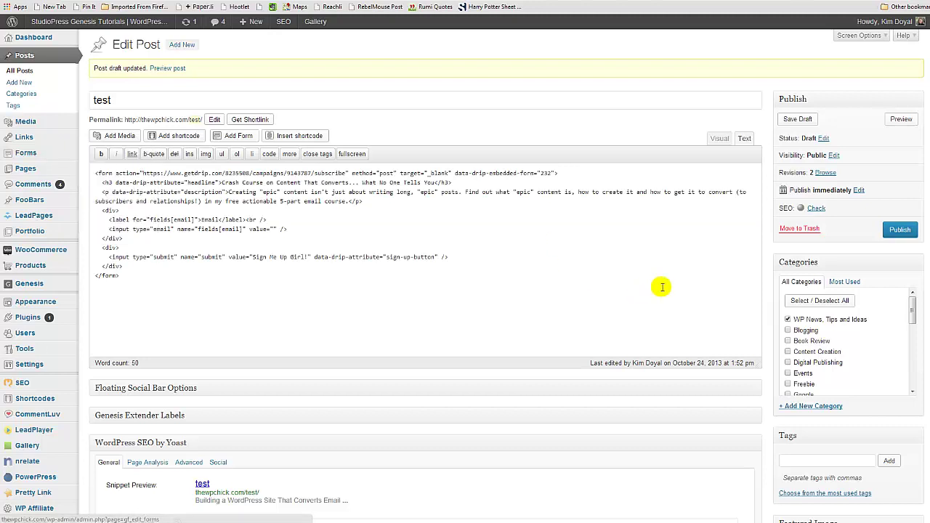
Step: Save the updated draft and check the preview's course description, Email field and 'Sign Me Up Girl!' button
click(796, 119)
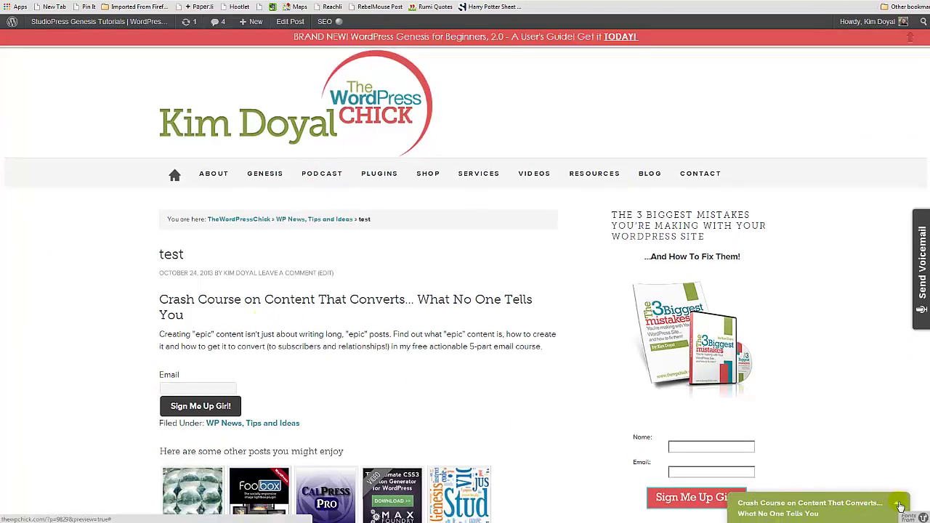
scroll(429, 394, down, 3)
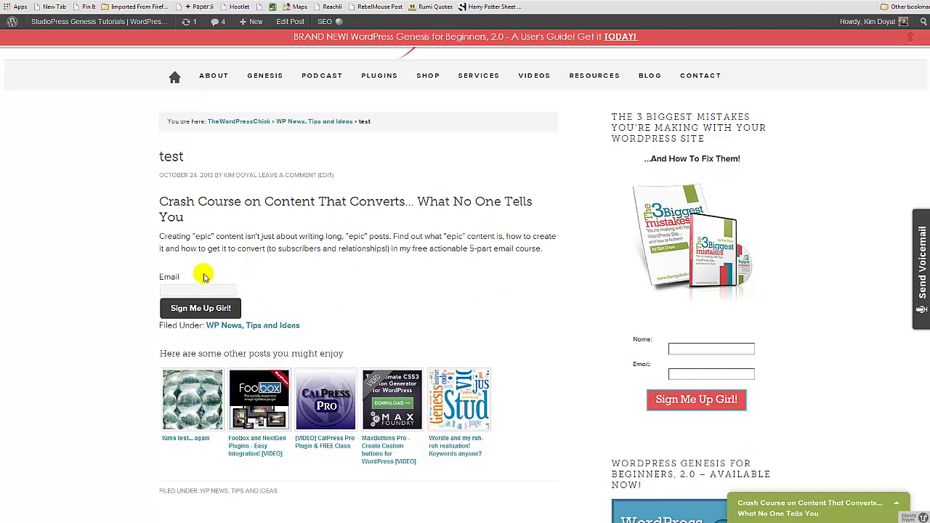
triple_click(182, 218)
click(369, 293)
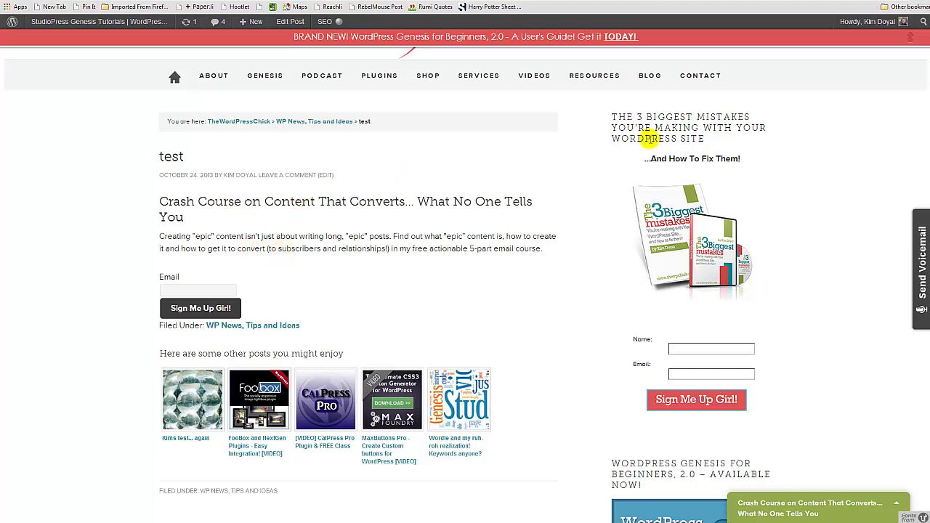
Step: Open 'Do You Ever Wonder?' for editing and add a new line after its last paragraph
key(ctrl+Tab)
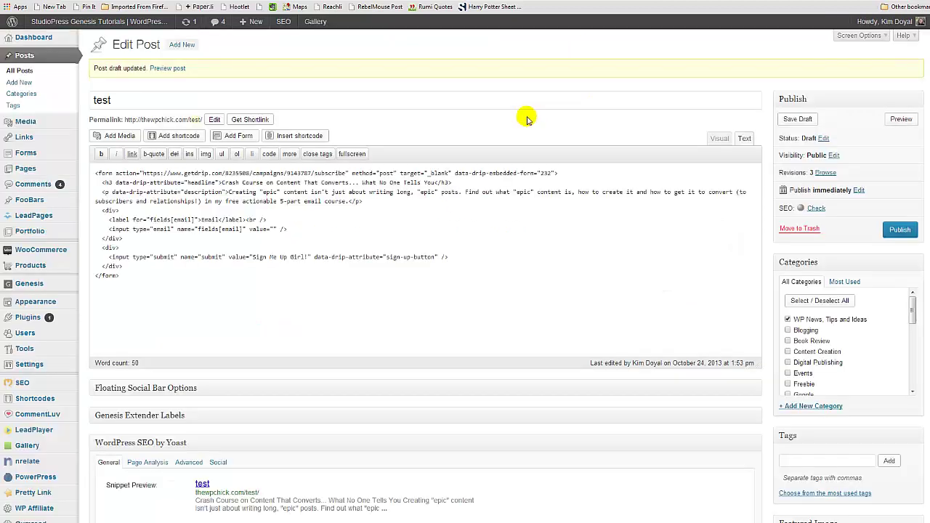
mouse_move(66, 137)
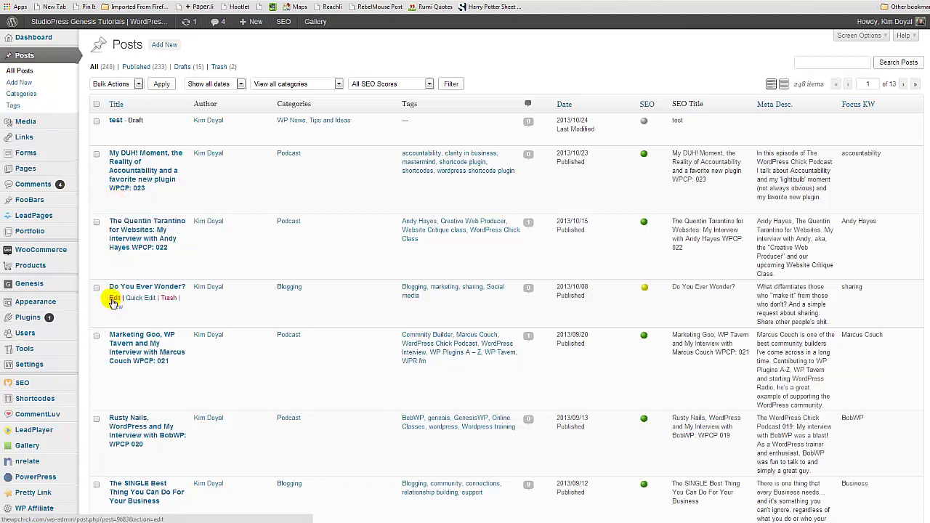
click(113, 298)
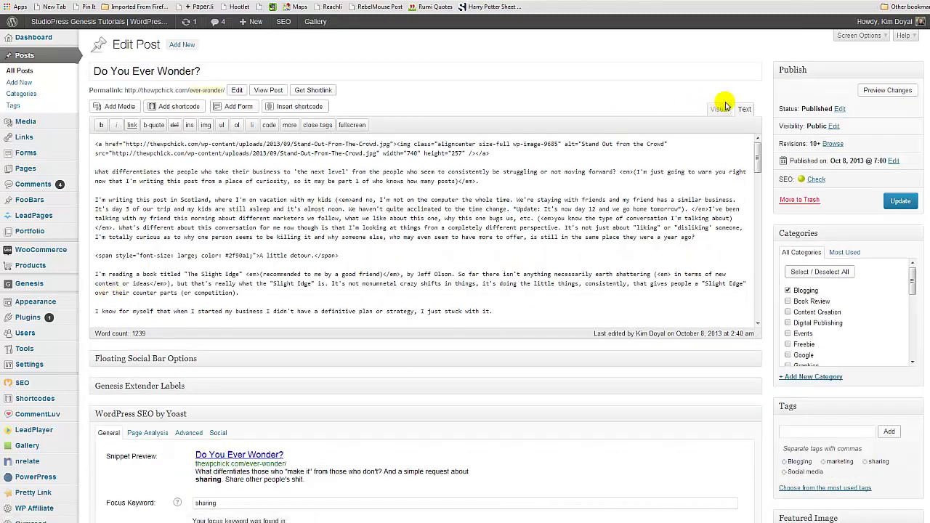
drag(757, 147, 756, 313)
click(600, 317)
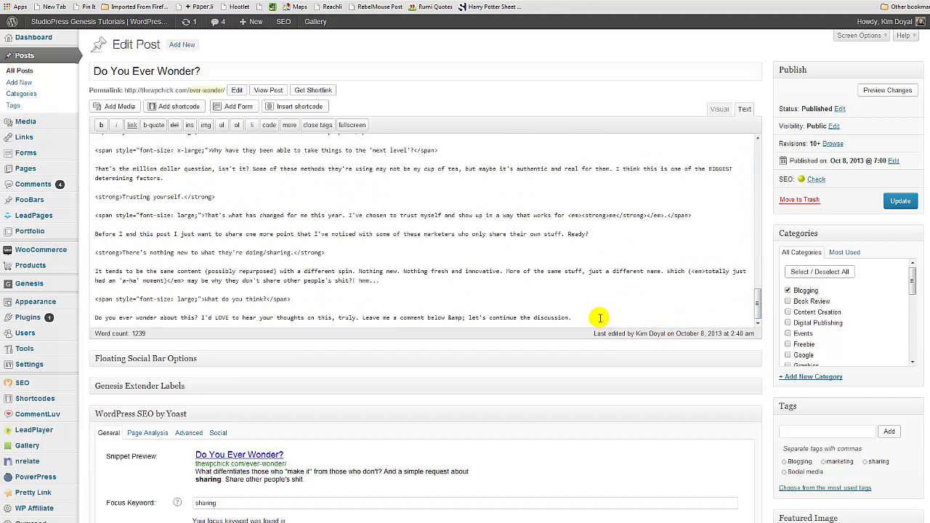
key(Return)
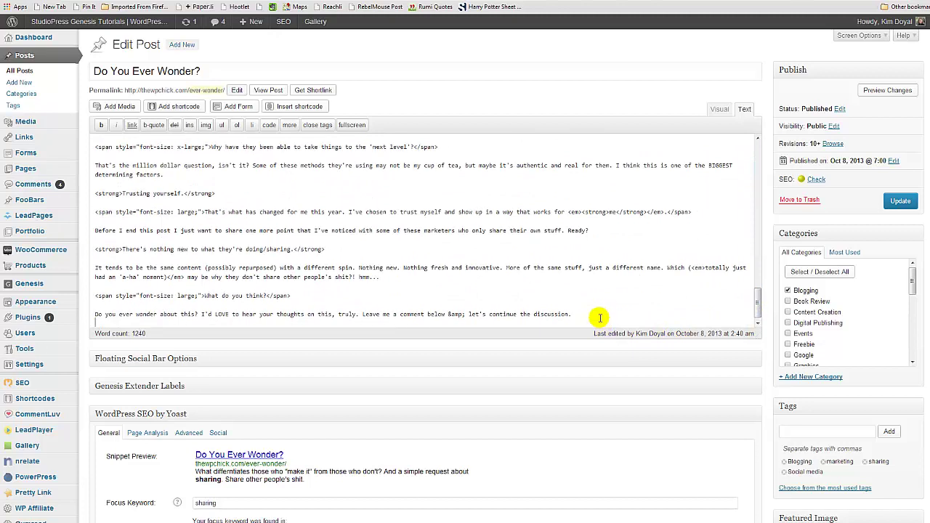
Step: Insert a Divider shortcode at the post's end, checking it with Live preview first
click(303, 107)
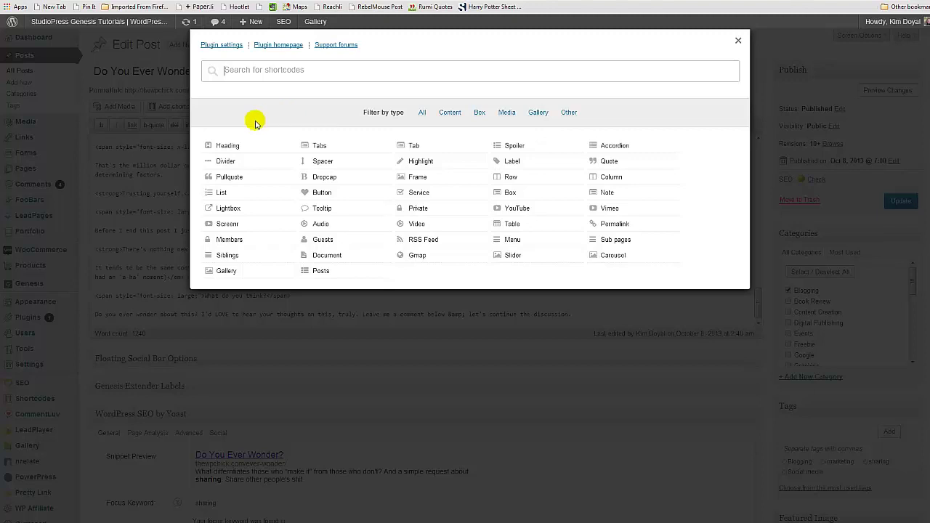
click(226, 161)
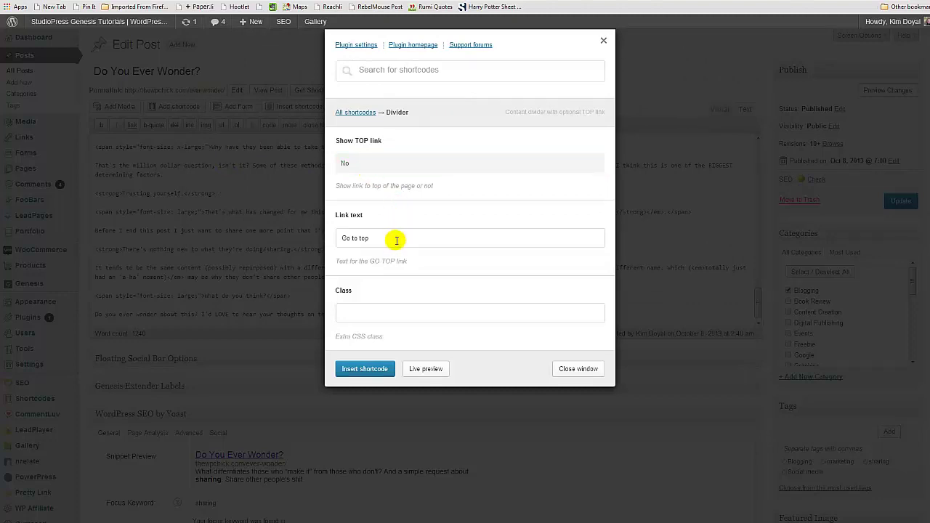
click(425, 371)
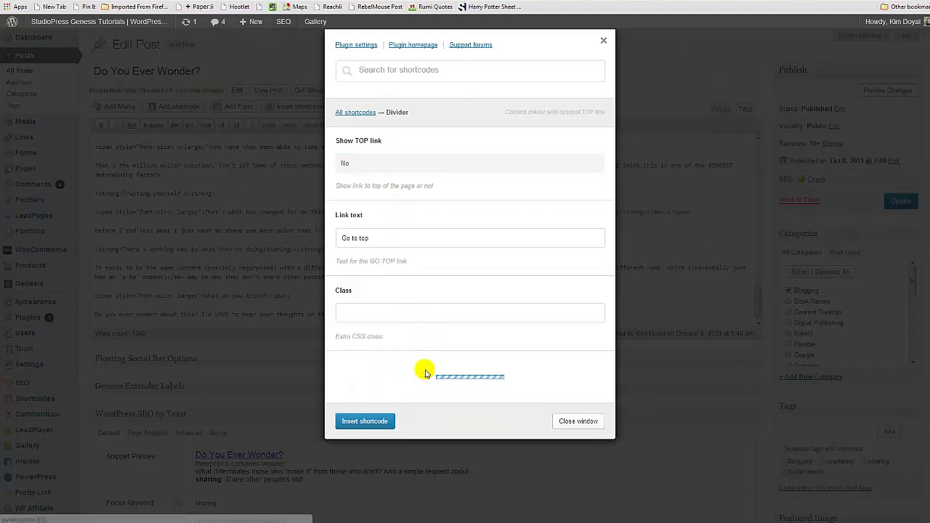
click(364, 424)
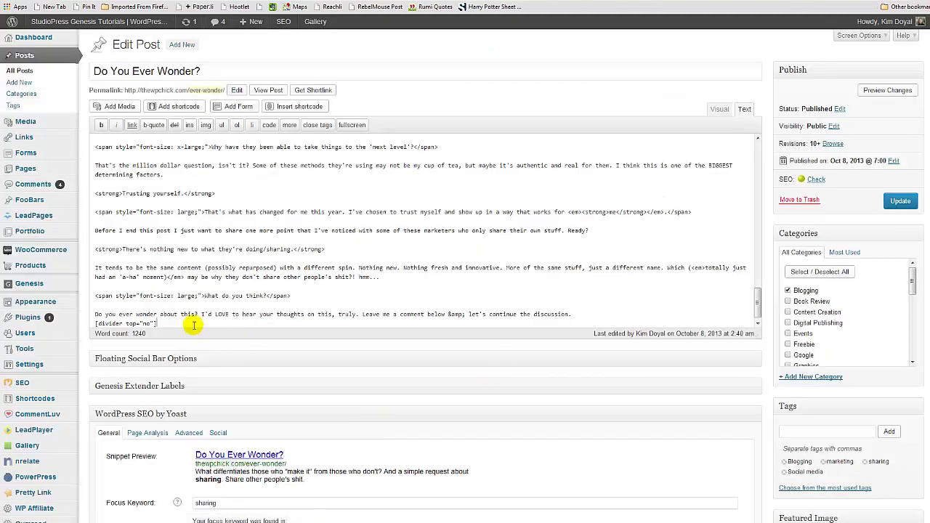
Step: Paste the Drip form code below [divider top="no"] and update the published post
key(ctrl+v)
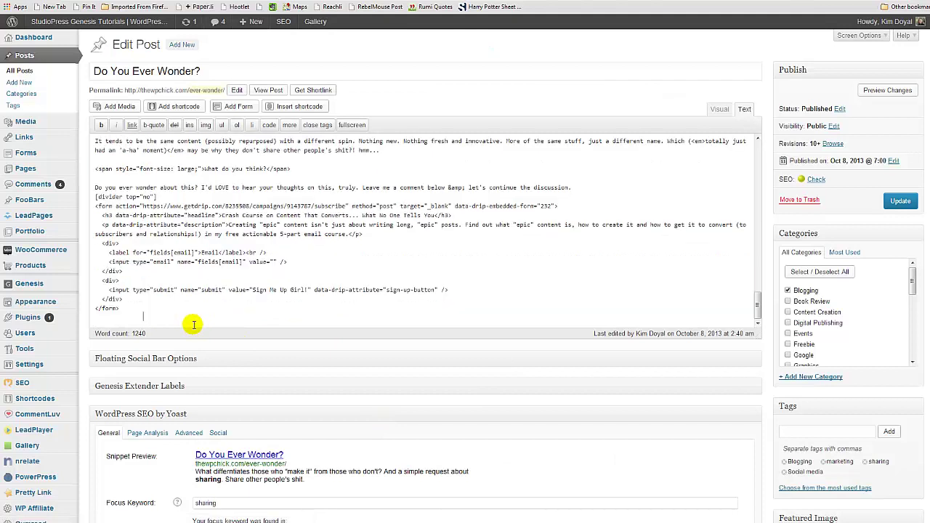
click(901, 202)
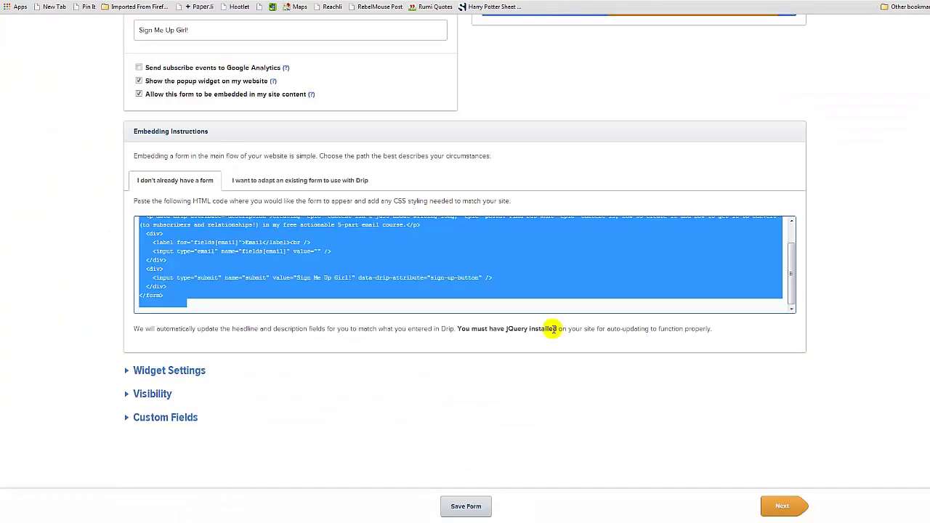
Step: Scroll past the highlighted Drip embed code and return to the WordPress Edit Post tab
scroll(443, 303, up, 5)
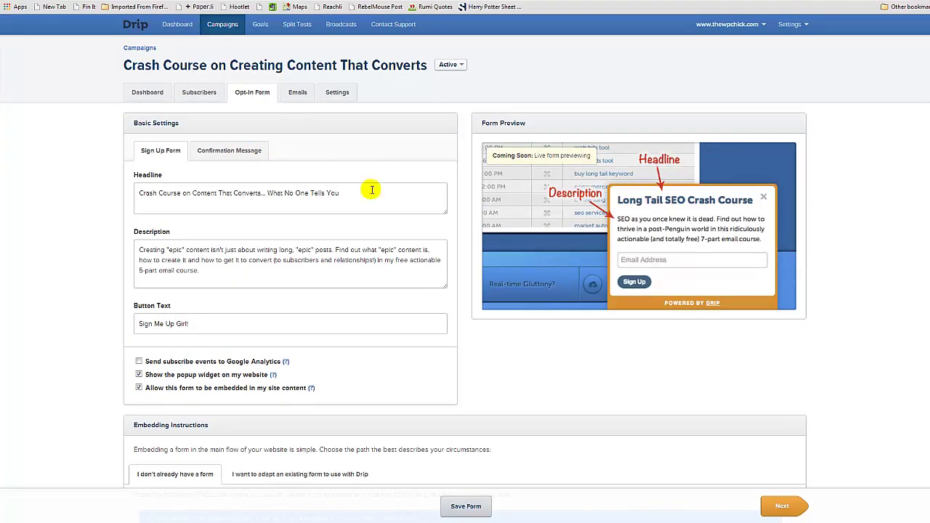
scroll(414, 314, down, 2)
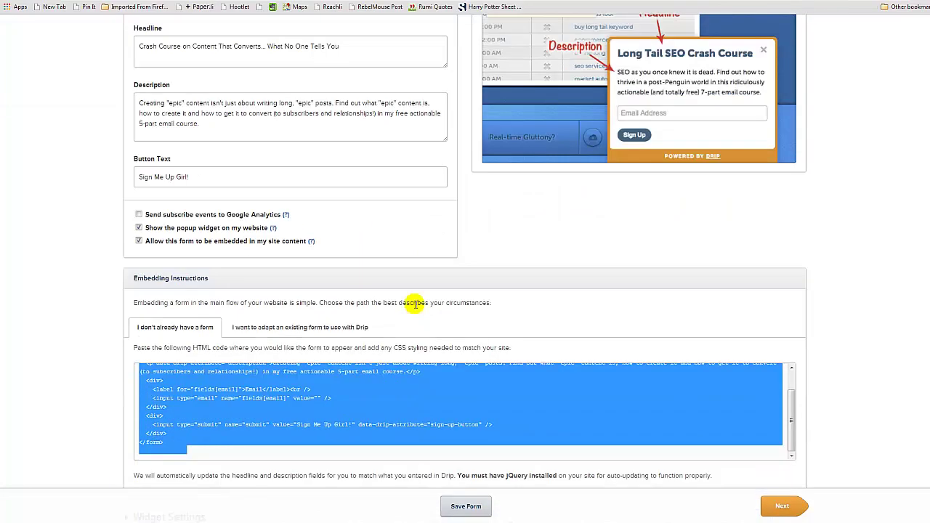
scroll(487, 306, down, 2)
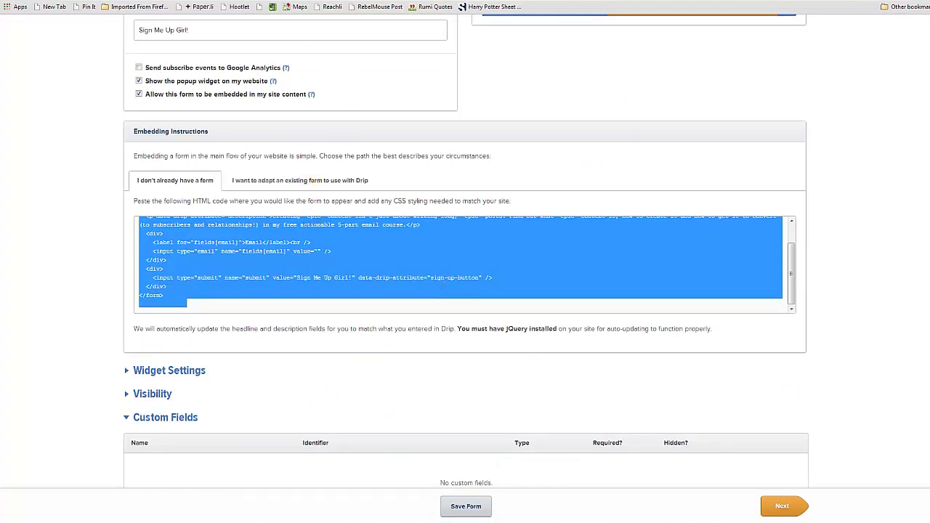
key(ctrl+Tab)
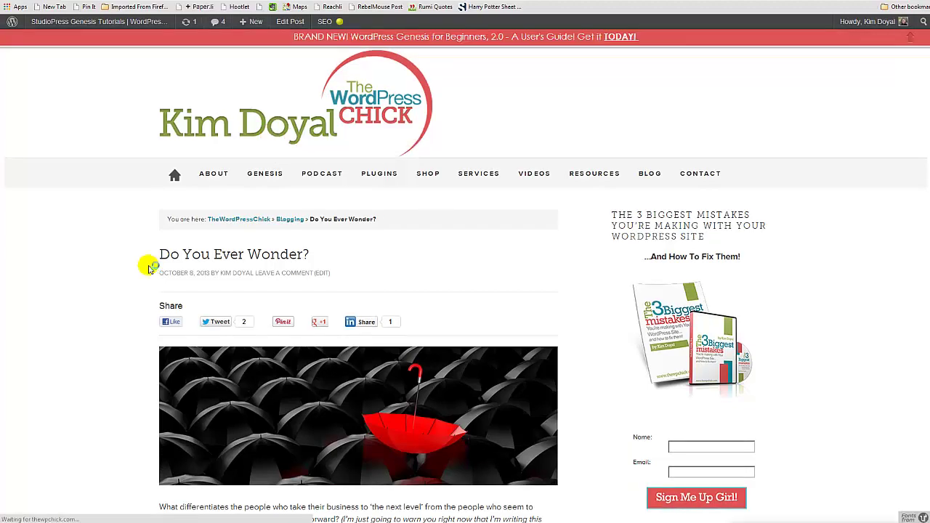
scroll(54, 236, down, 3)
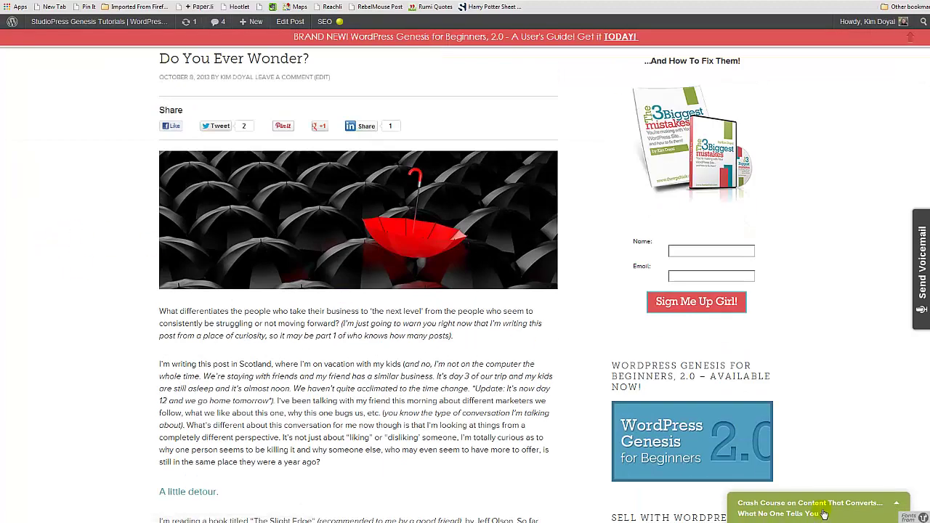
scroll(156, 327, down, 10)
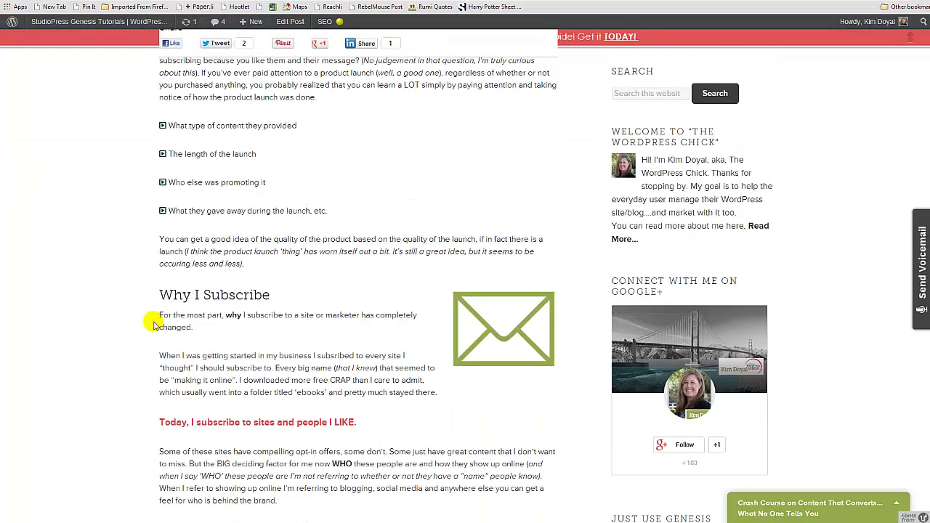
scroll(154, 324, down, 15)
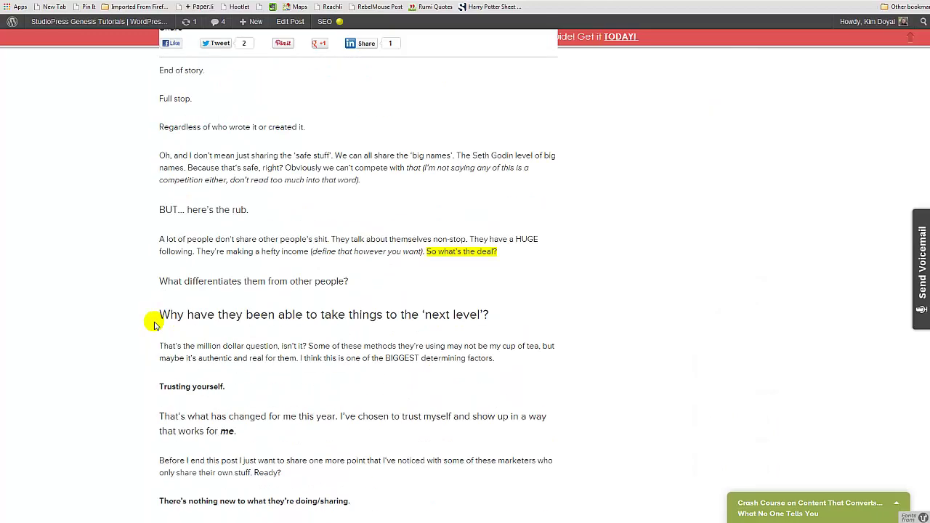
scroll(154, 324, down, 6)
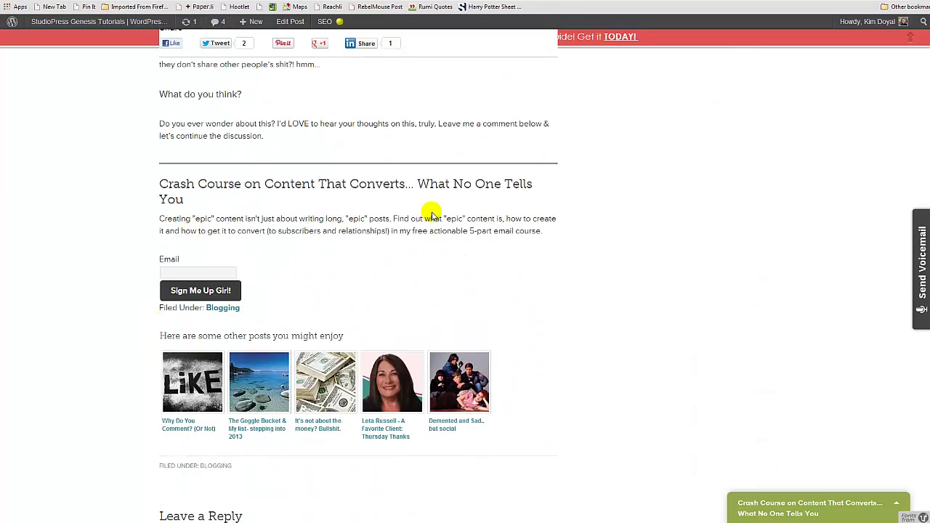
click(222, 295)
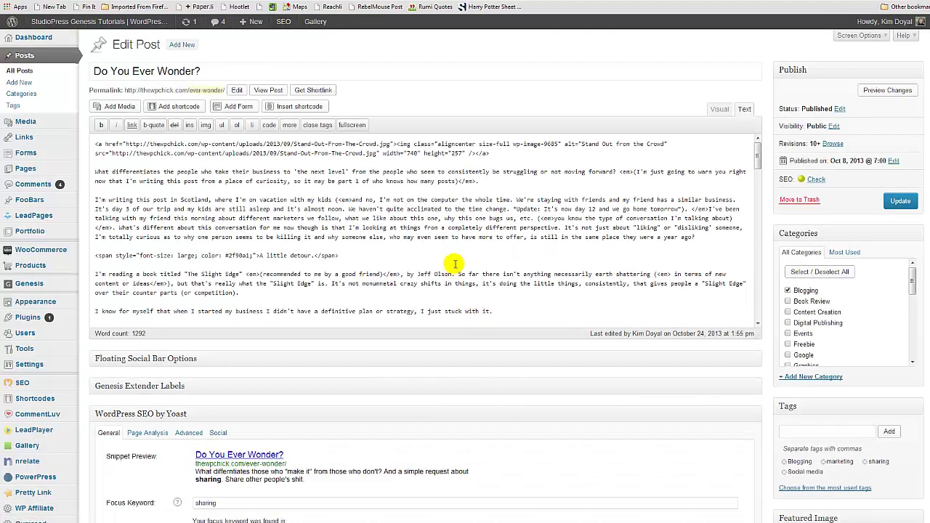
Step: Copy the [divider top="no"] shortcode, place it after the closing </form> tag, and update the post
scroll(444, 258, down, 10)
scroll(333, 261, down, 10)
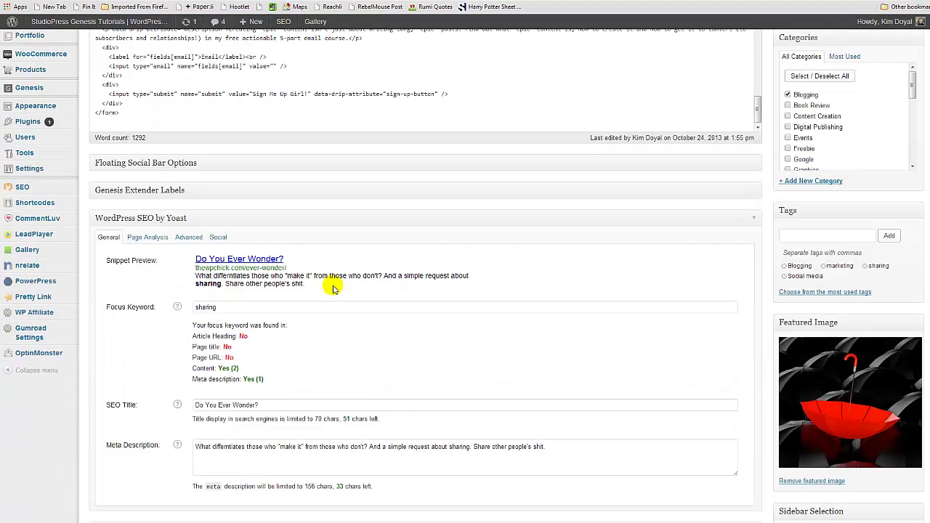
click(128, 120)
scroll(705, 391, up, 2)
drag(165, 98, 77, 96)
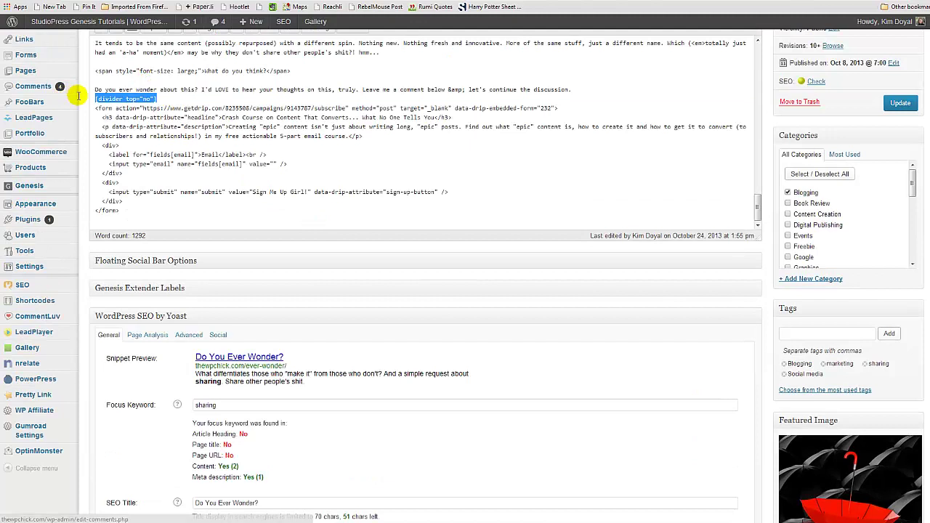
click(154, 210)
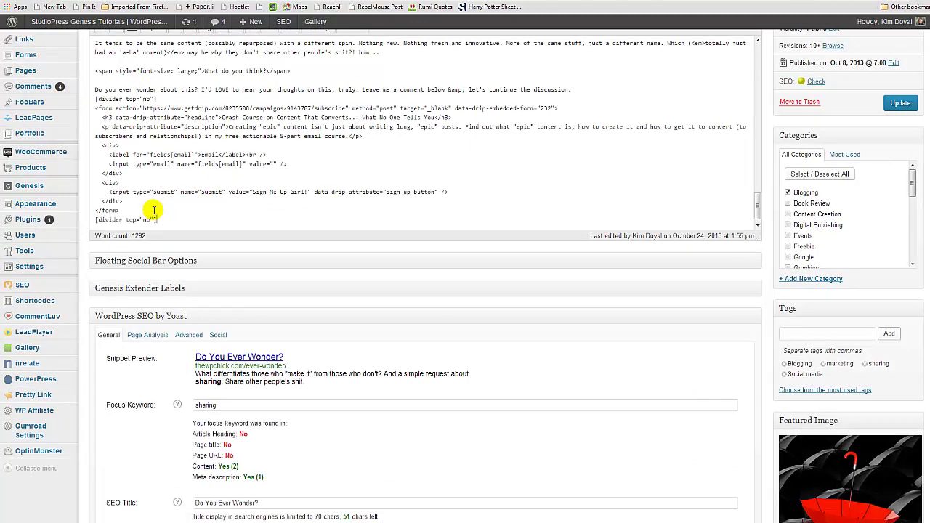
click(899, 102)
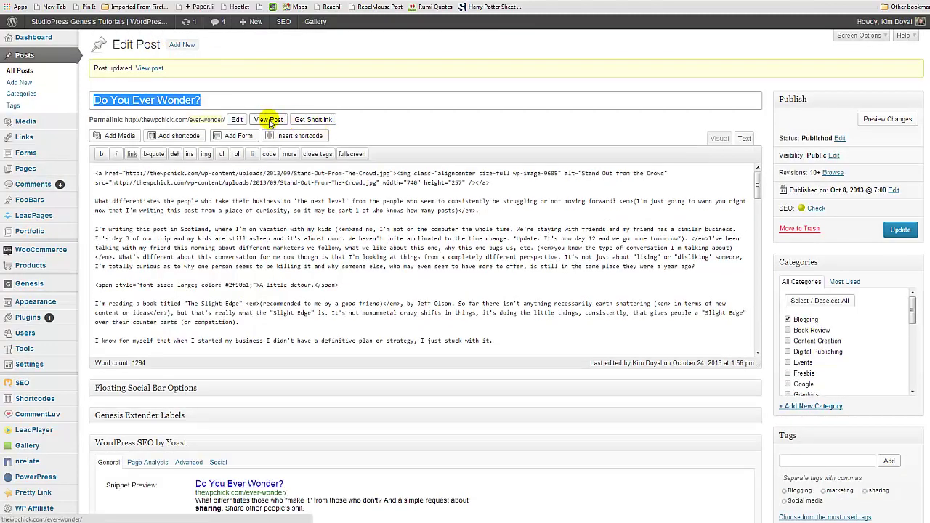
Step: View the live 'Do You Ever Wonder?' post and scroll down to the Drip signup form
click(268, 121)
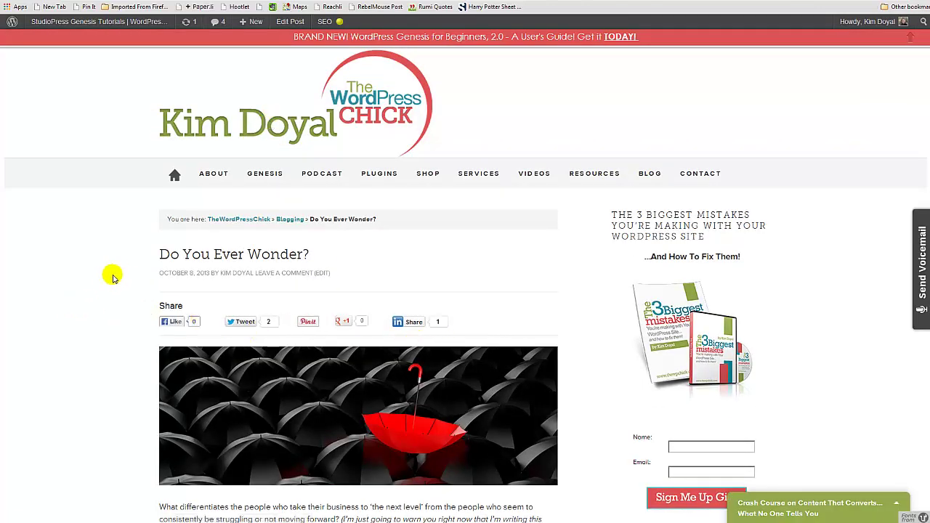
scroll(99, 274, down, 4)
scroll(99, 275, down, 8)
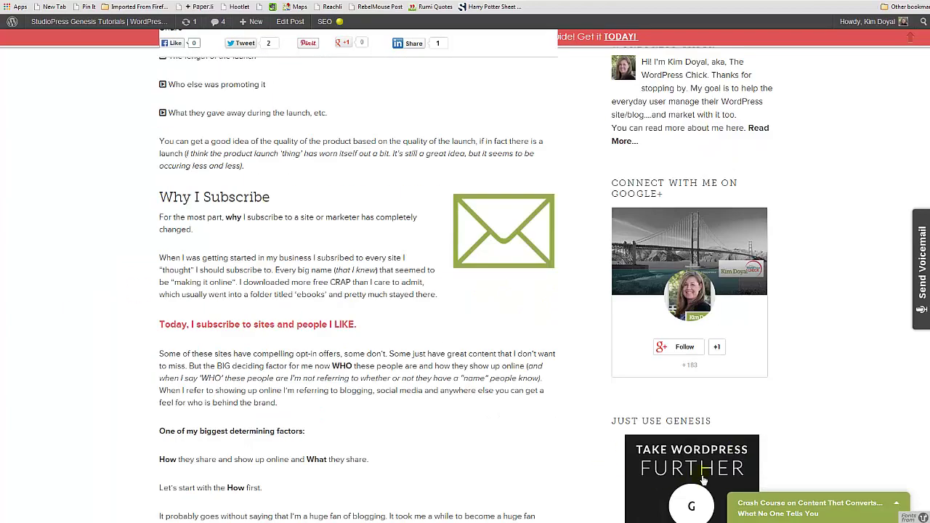
scroll(87, 316, down, 11)
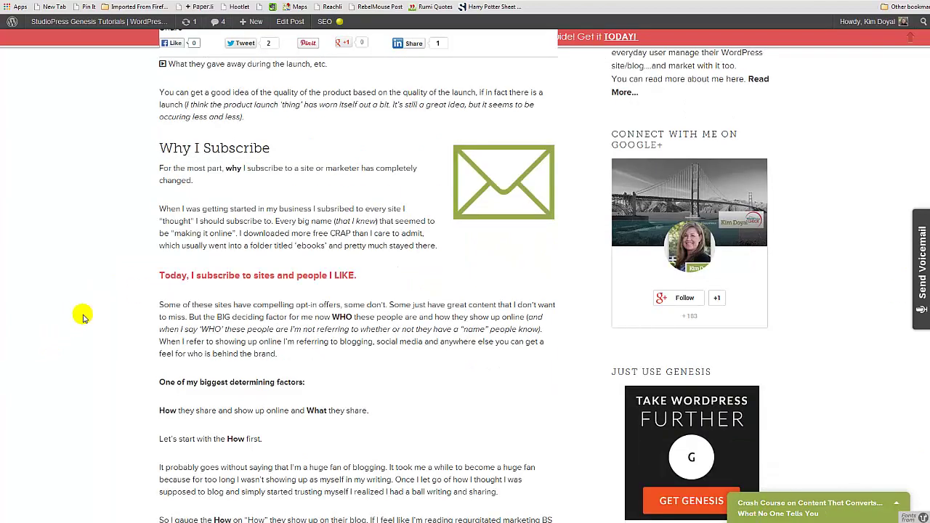
scroll(87, 319, down, 10)
scroll(87, 320, up, 3)
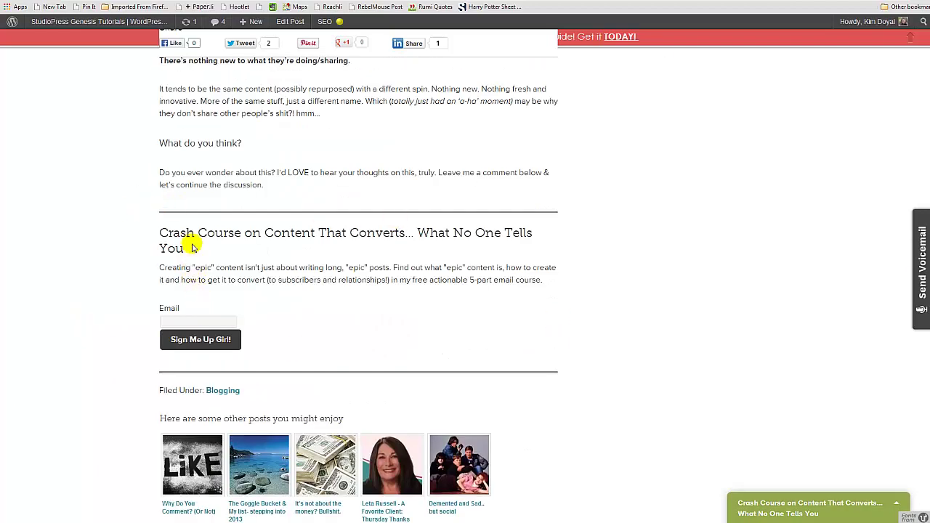
Step: Check the Crash Course signup box sits between the top and bottom divider lines
drag(187, 253, 161, 235)
click(85, 242)
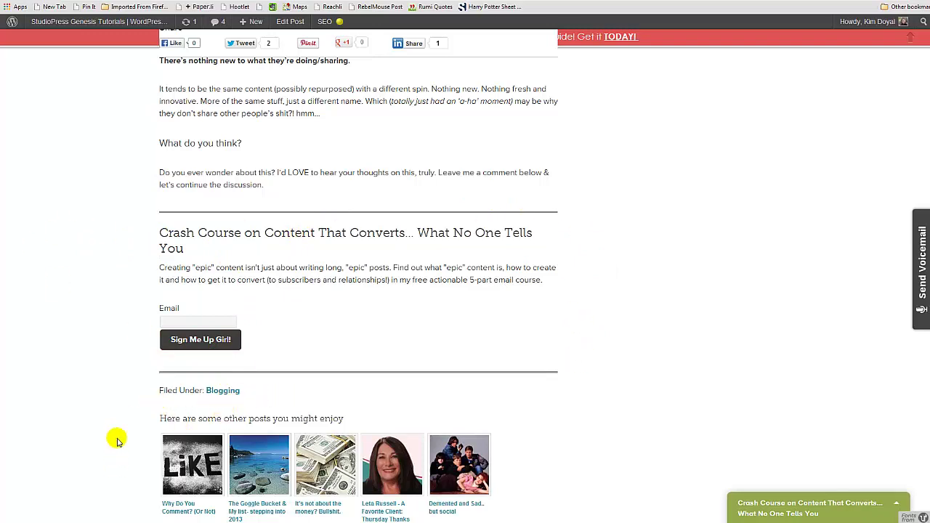
scroll(99, 382, down, 2)
scroll(100, 383, down, 3)
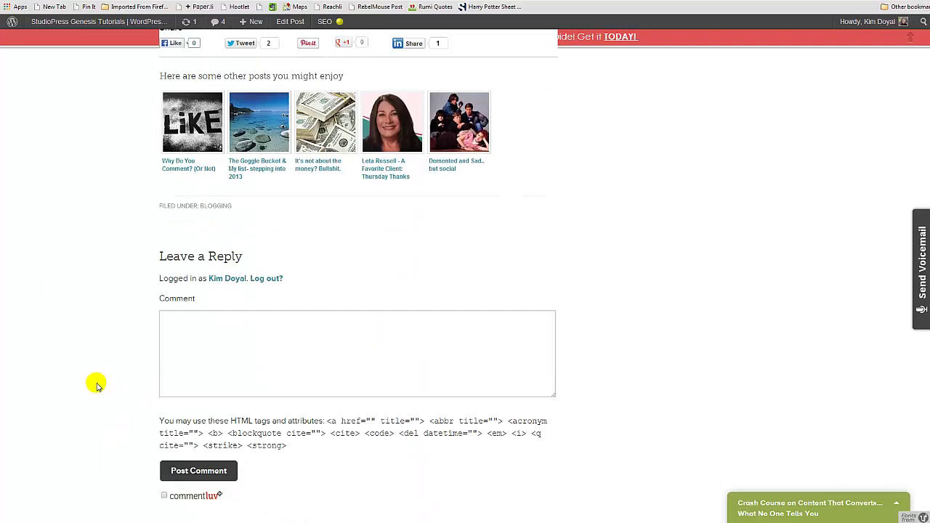
scroll(97, 385, up, 9)
scroll(97, 385, up, 15)
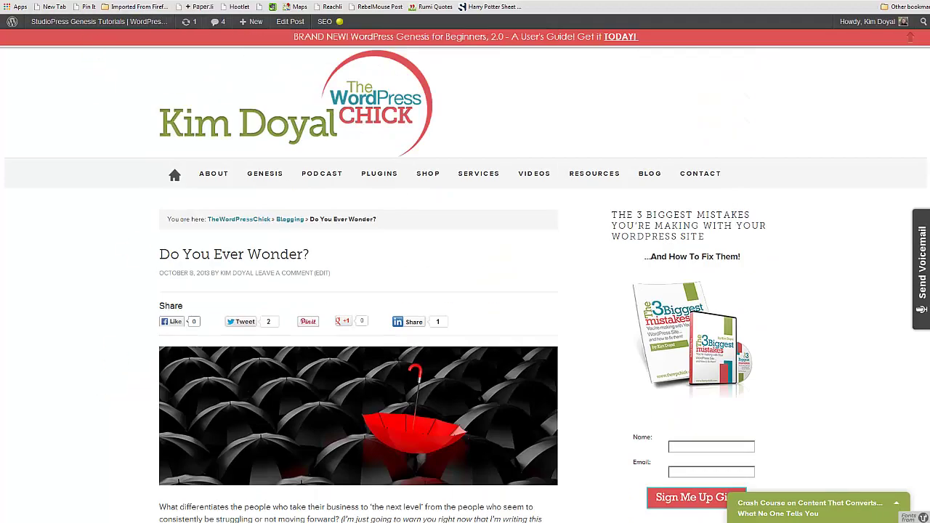
Step: Back in Drip, deselect the embed code and scroll to Widget Settings: Lower Right Tab, 100% opacity
key(ctrl+Tab)
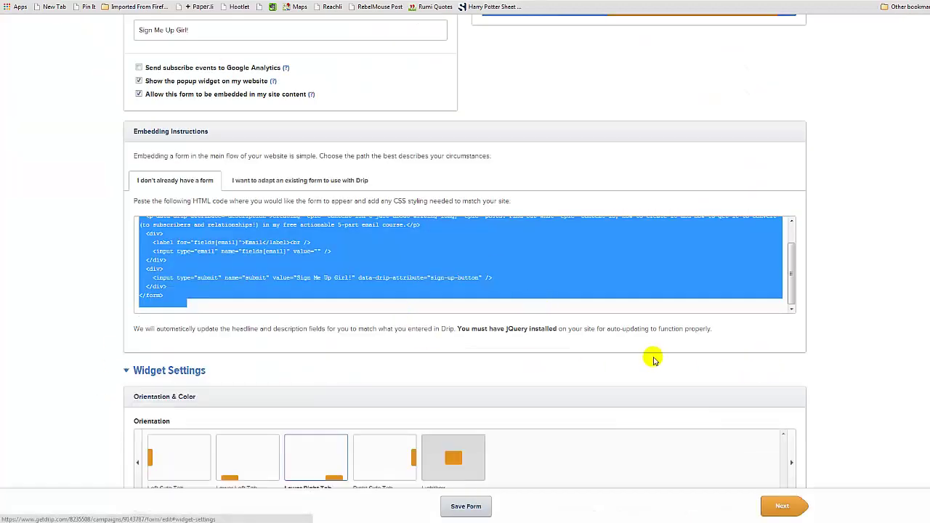
click(723, 345)
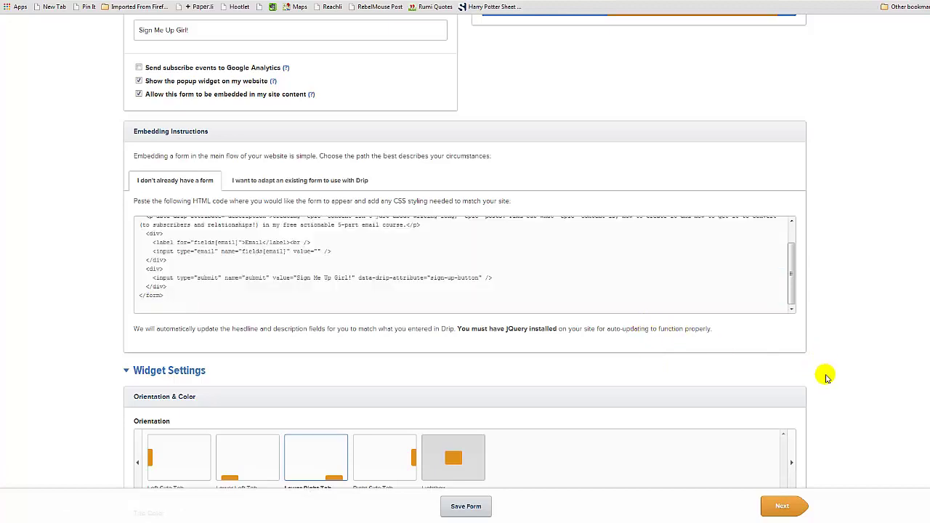
scroll(823, 351, down, 1)
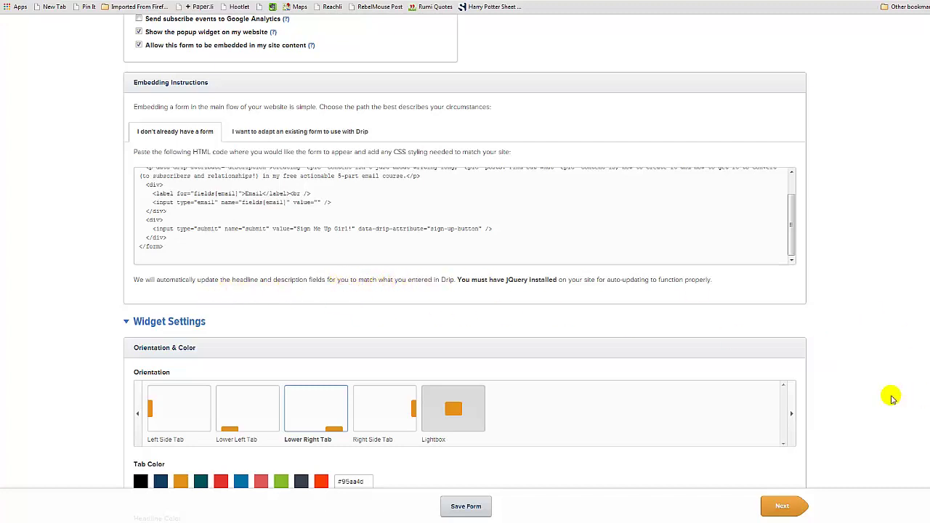
scroll(851, 392, down, 2)
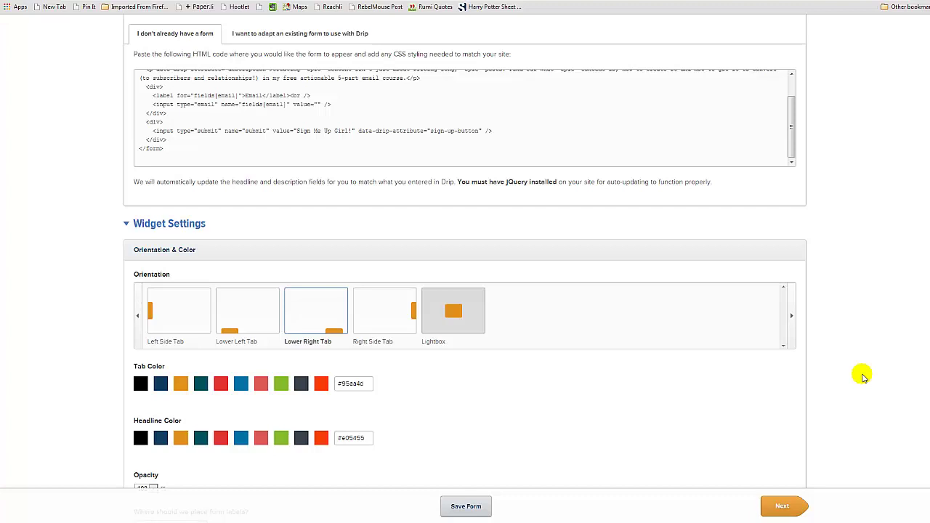
scroll(862, 375, down, 4)
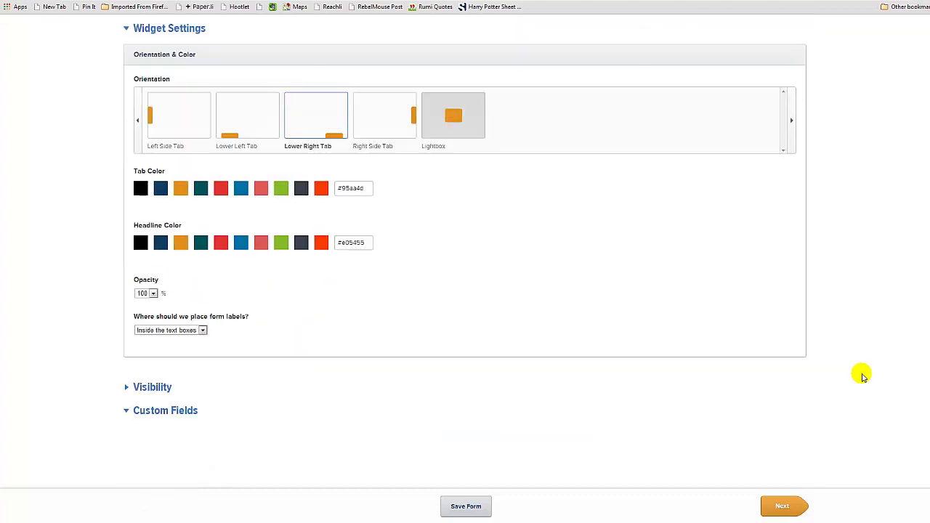